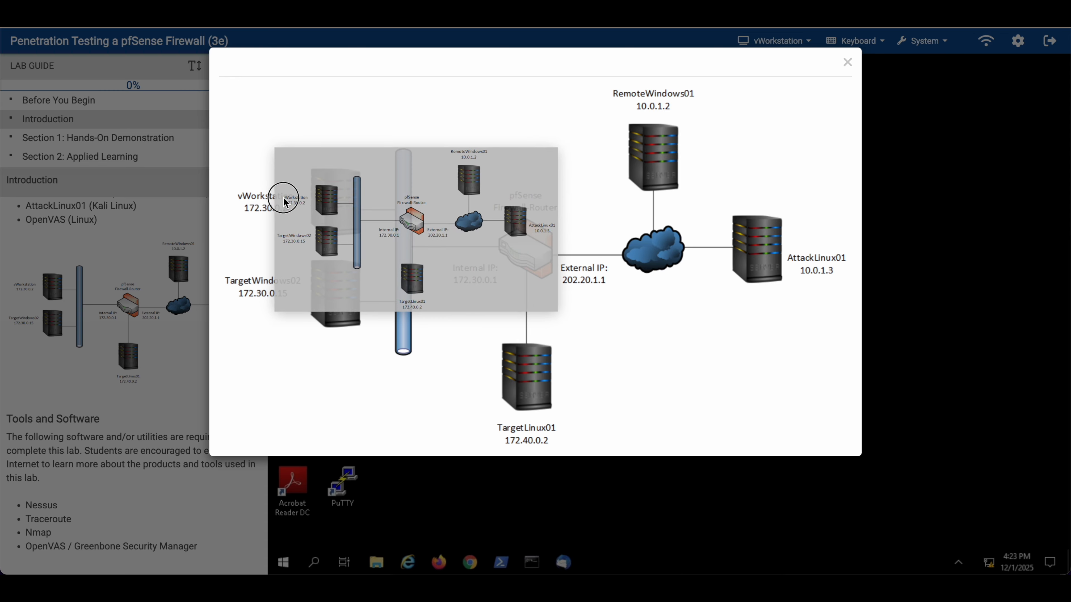
# Step: Close the enlarged network diagram and highlight the lab's list of required tools
pyautogui.click(173, 402)
pyautogui.scroll(-3, 101, 476)
pyautogui.moveTo(32, 402); pyautogui.dragTo(67, 440)
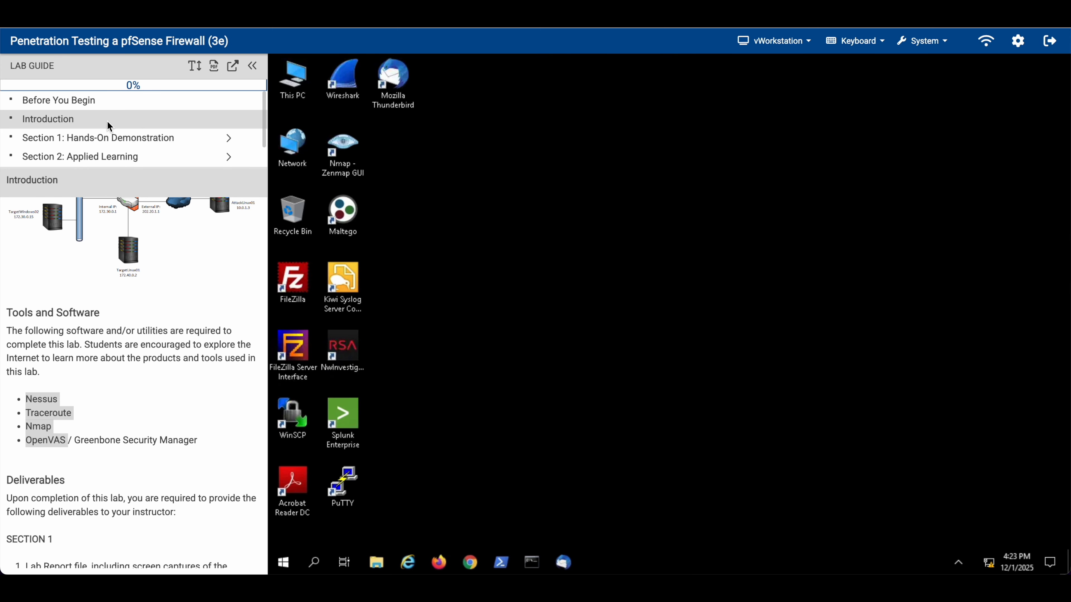
# Step: Bring up Section 1's Part 1, Examine a pfSense Firewall Configuration, at steps 1–2
pyautogui.click(88, 139)
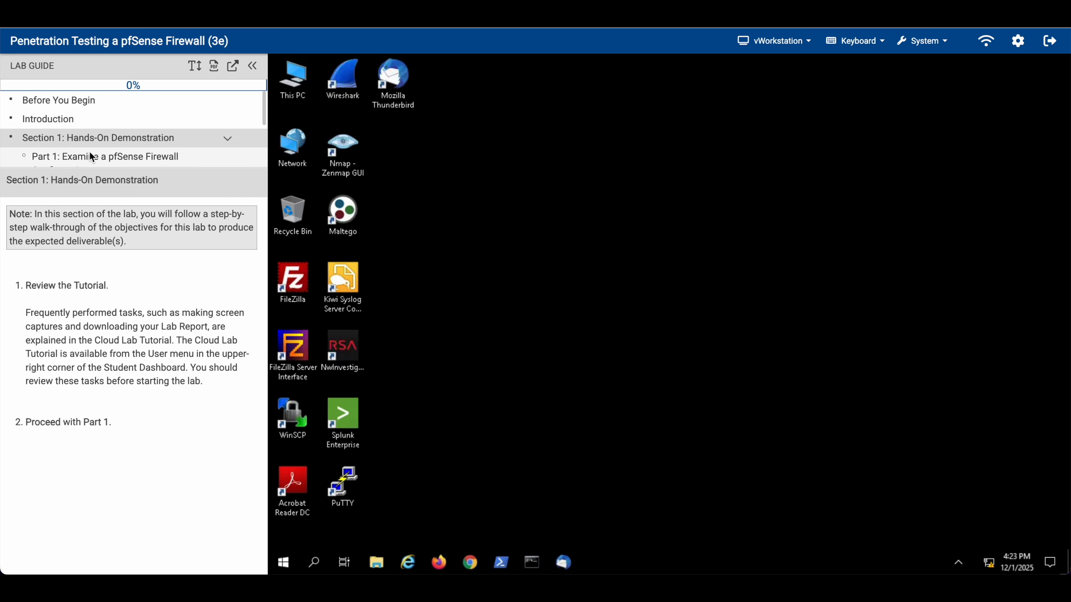
pyautogui.click(90, 173)
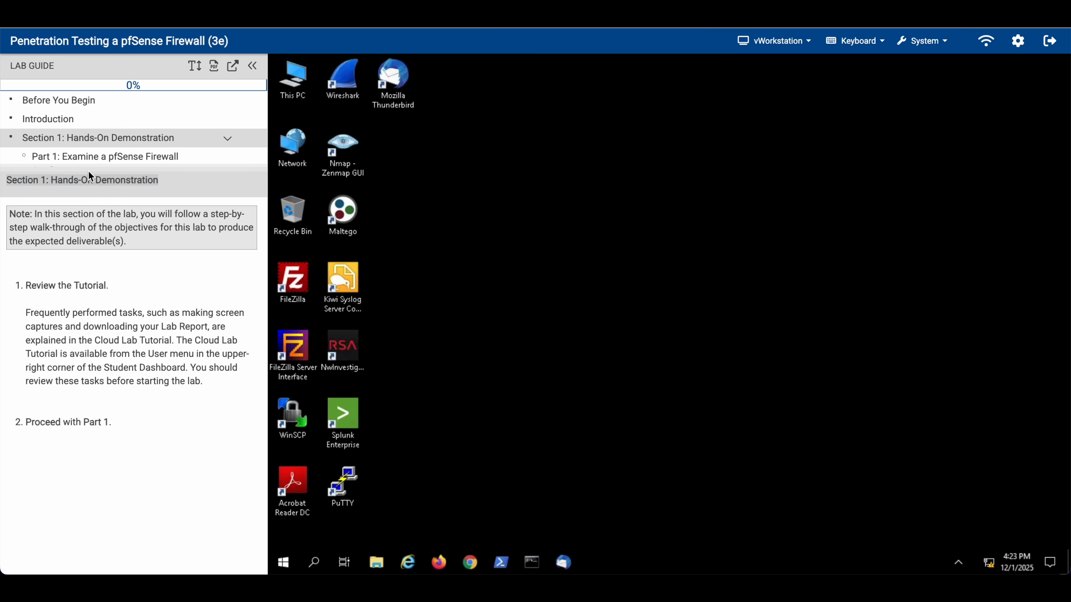
pyautogui.moveTo(87, 168); pyautogui.dragTo(96, 297)
pyautogui.click(104, 159)
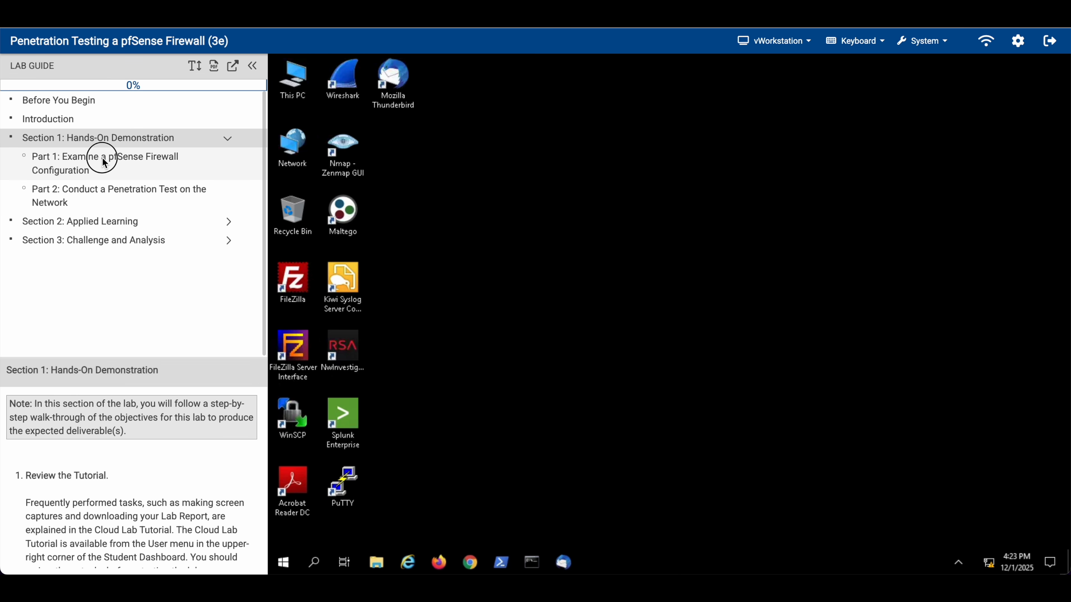
pyautogui.moveTo(89, 361); pyautogui.dragTo(96, 248)
pyautogui.scroll(-5, 86, 389)
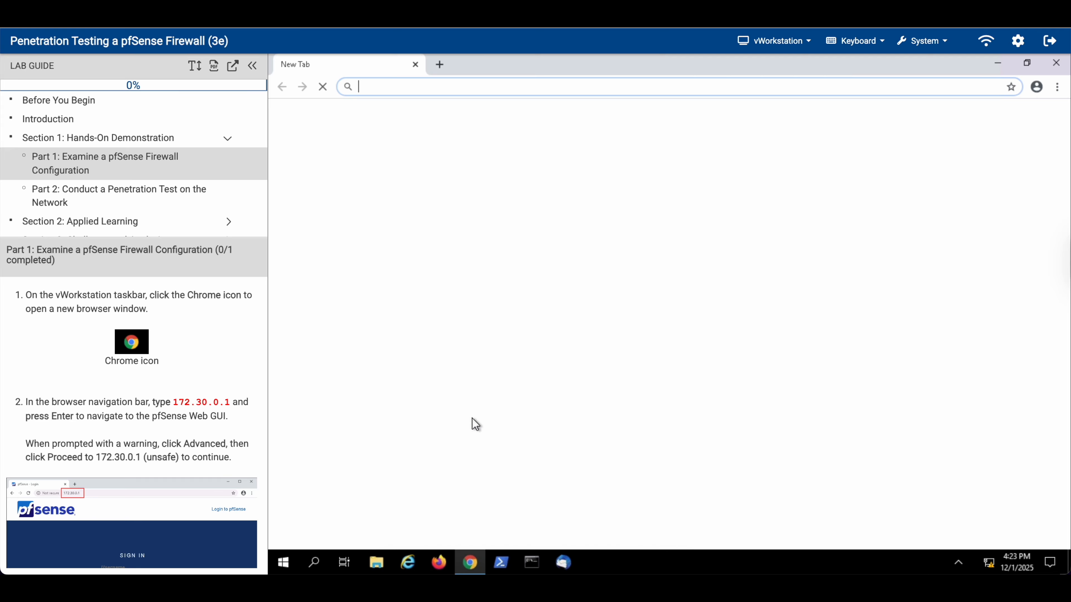
# Step: Load 172.30.0.1 in Chrome and proceed past the certificate warning
pyautogui.write('172.3')
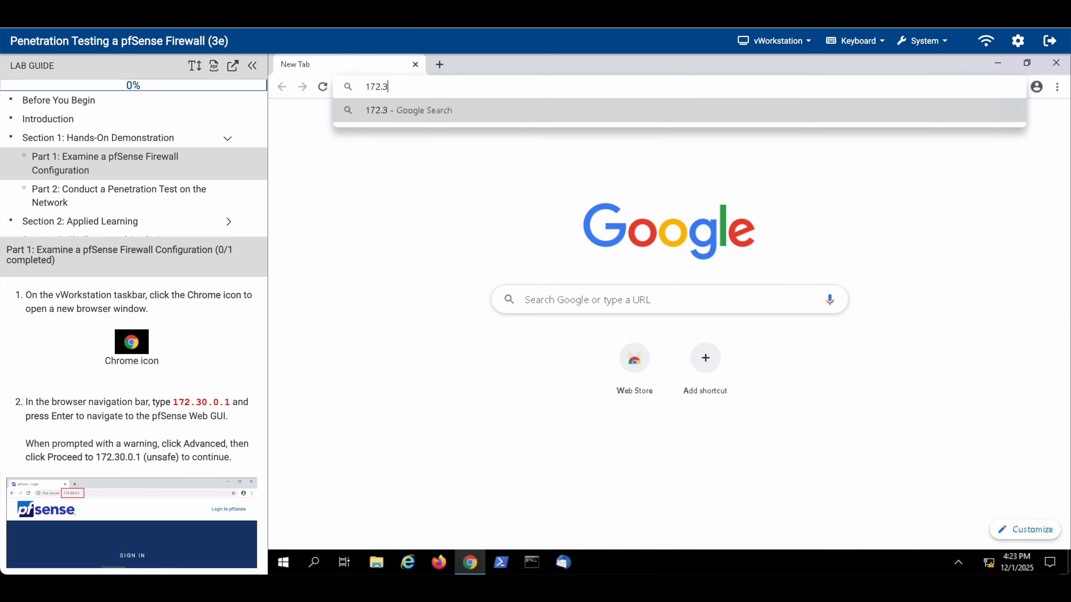
pyautogui.write('0.0.1')
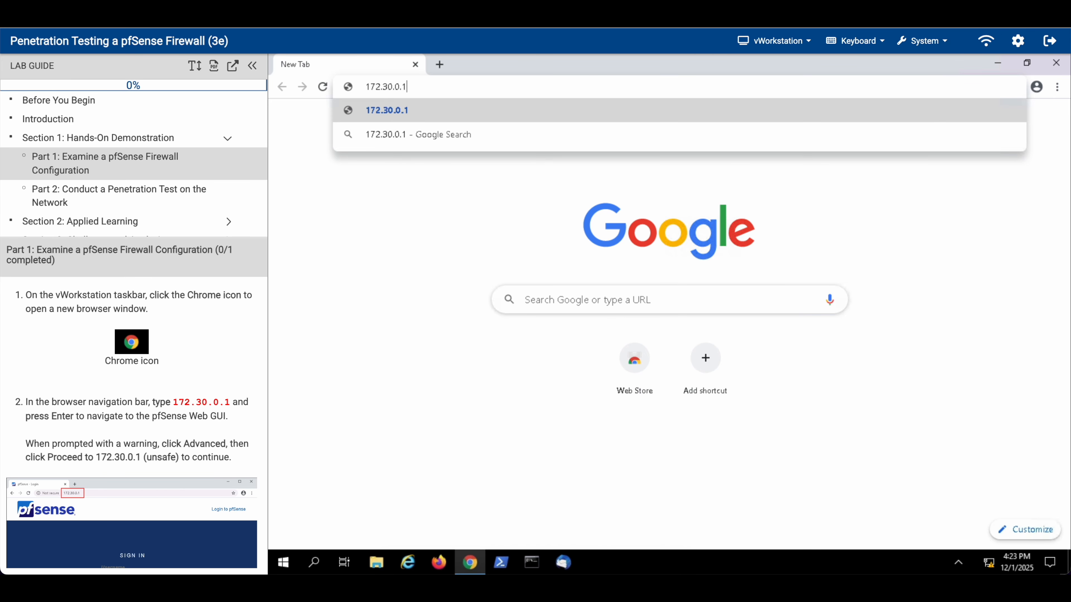
pyautogui.press('Return')
pyautogui.click(514, 365)
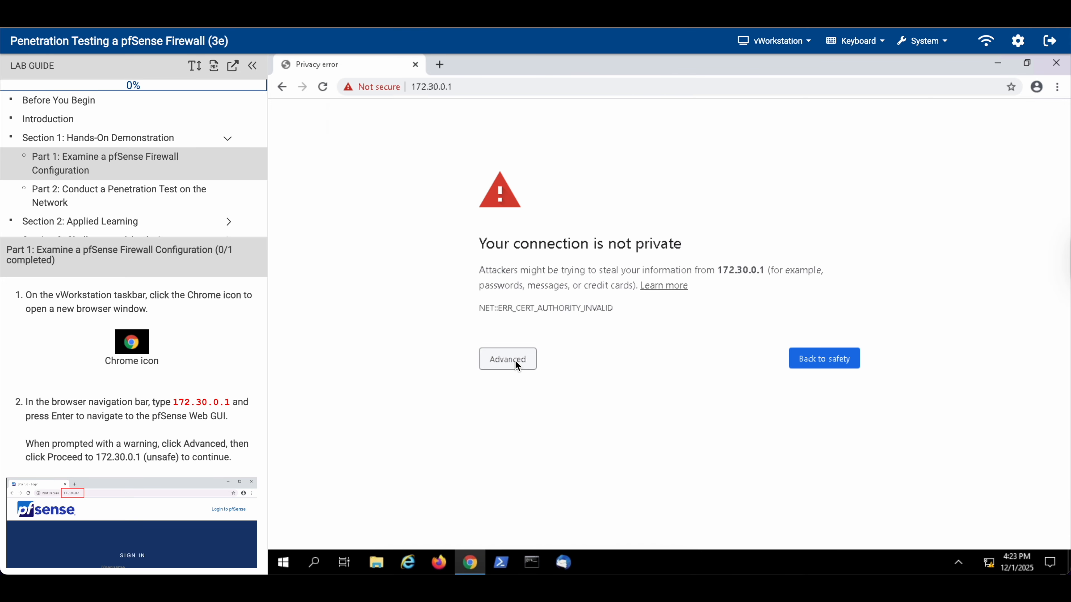
pyautogui.click(502, 457)
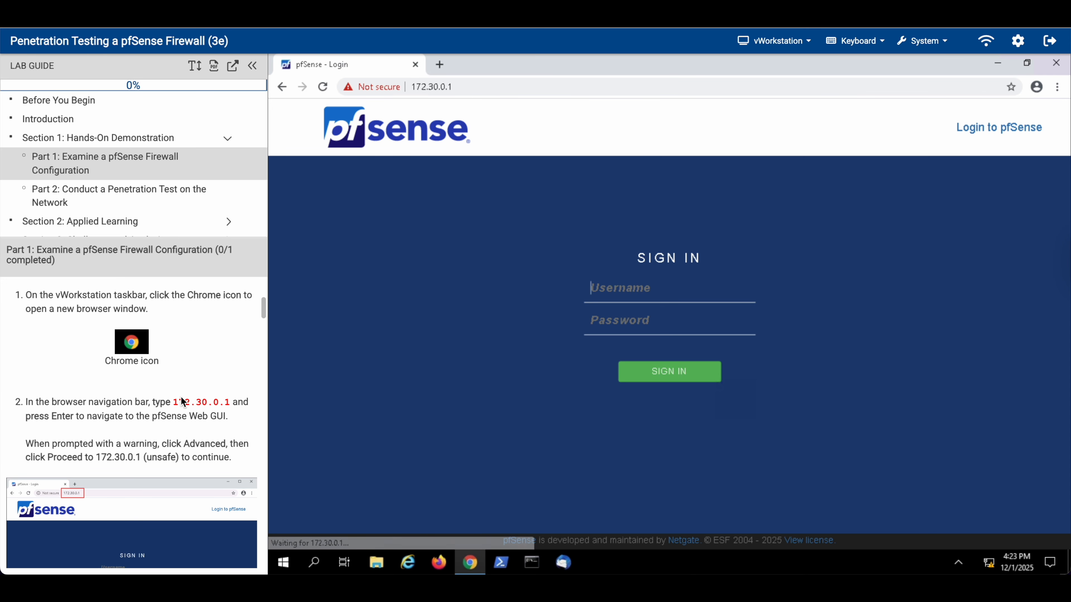
pyautogui.scroll(-8, 169, 419)
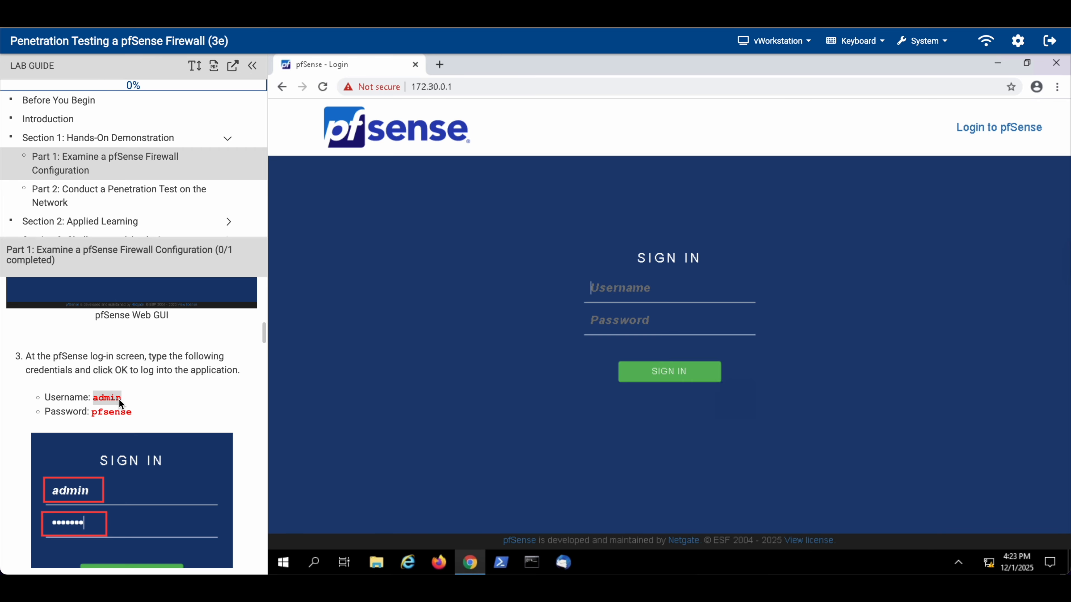
# Step: Sign in to the pfSense web GUI with the admin username and lab password
pyautogui.click(623, 297)
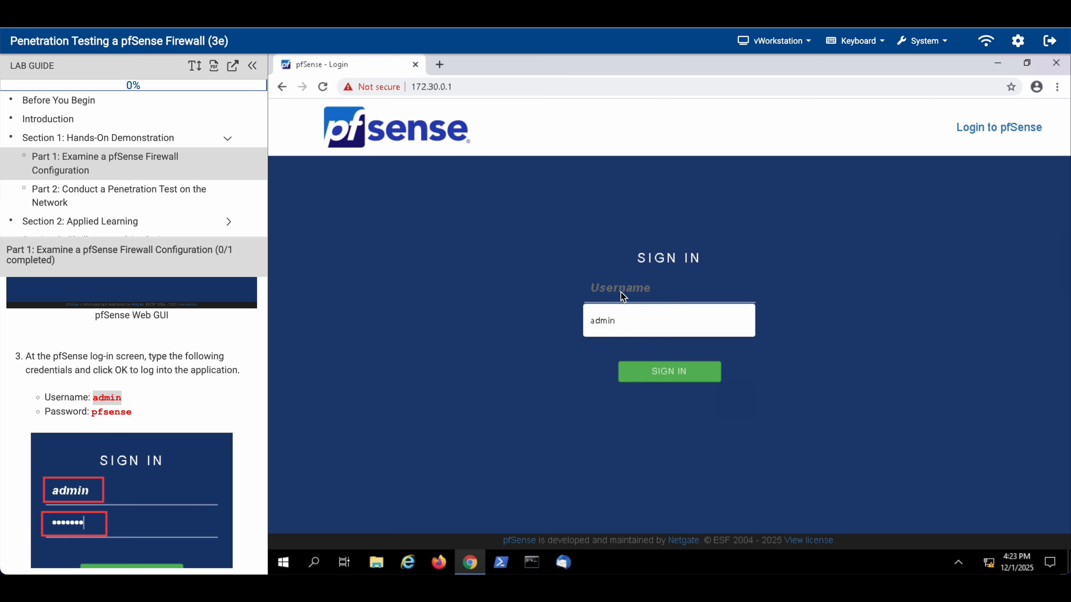
pyautogui.click(616, 314)
pyautogui.click(606, 320)
pyautogui.write('pfsense')
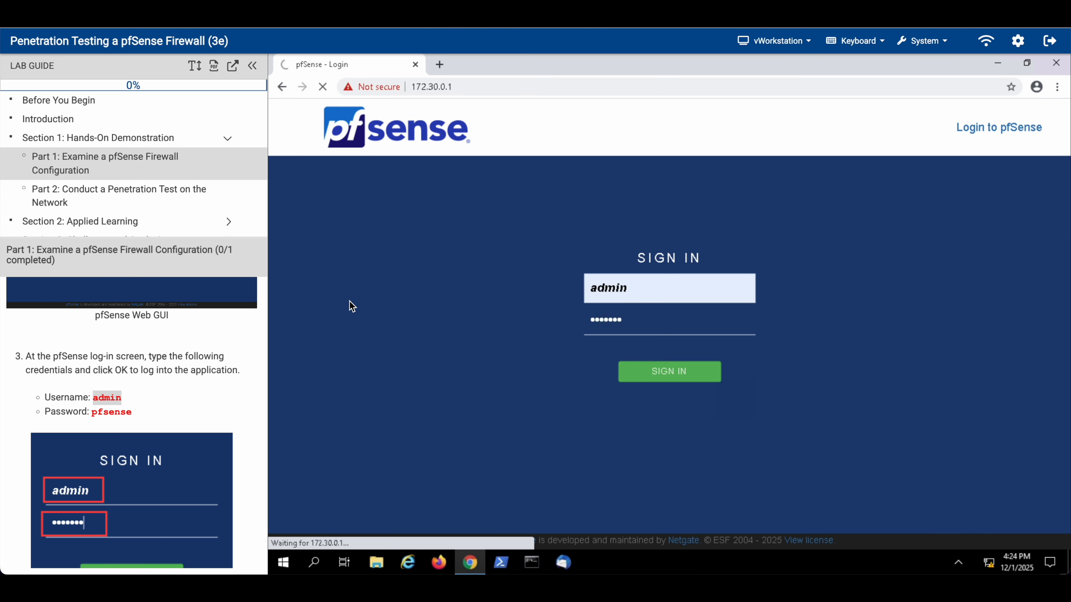
pyautogui.scroll(-6, 198, 449)
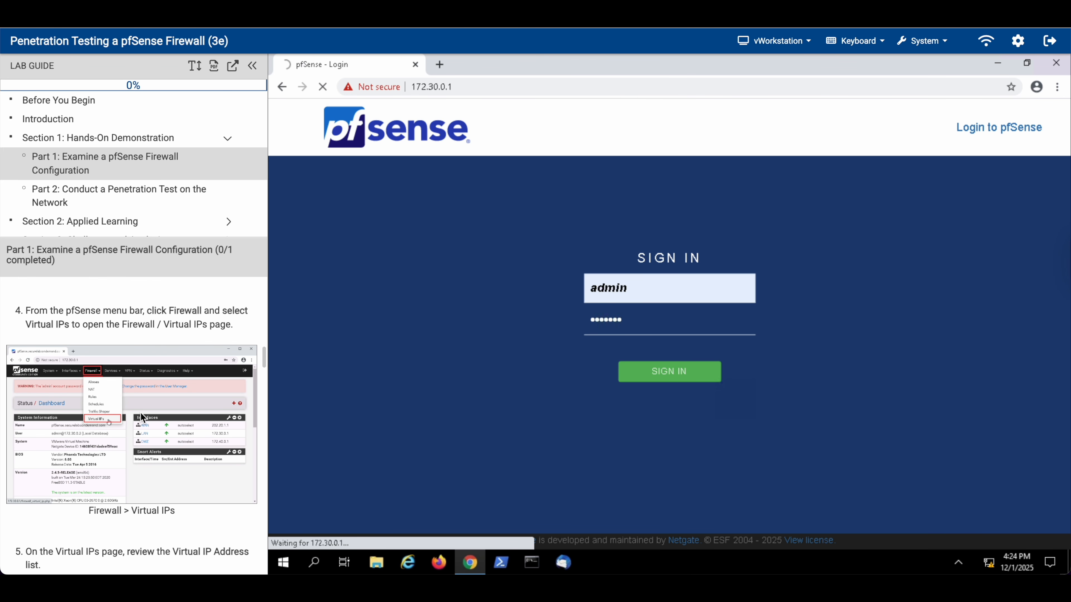
pyautogui.scroll(1, 147, 419)
pyautogui.scroll(-2, 185, 437)
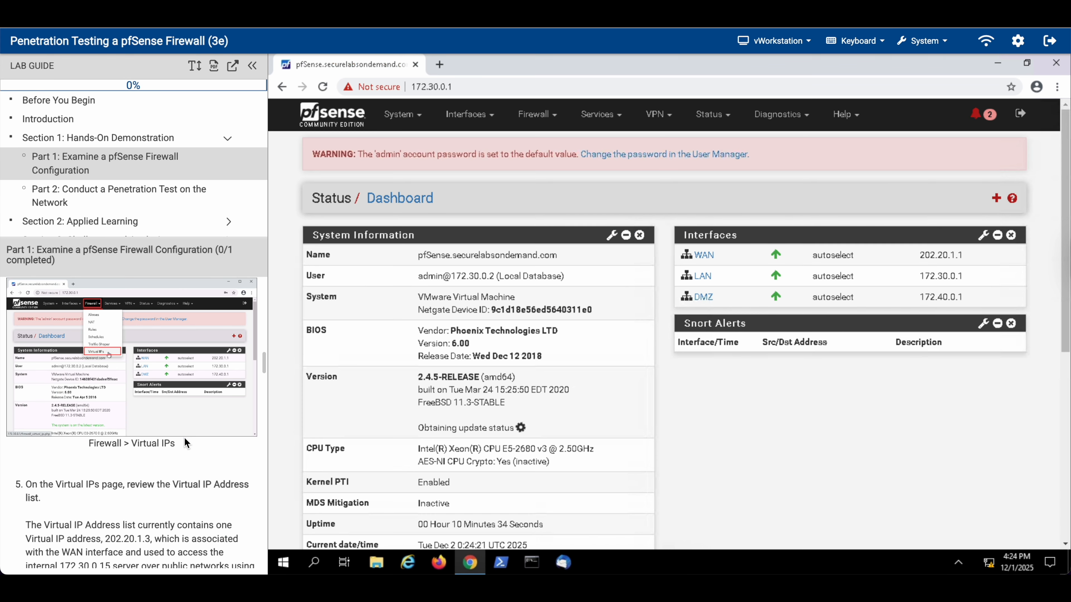
# Step: Review the configured virtual IPs on Firewall / Virtual IPs
pyautogui.scroll(1, 94, 367)
pyautogui.moveTo(126, 336); pyautogui.dragTo(215, 337)
pyautogui.click(543, 119)
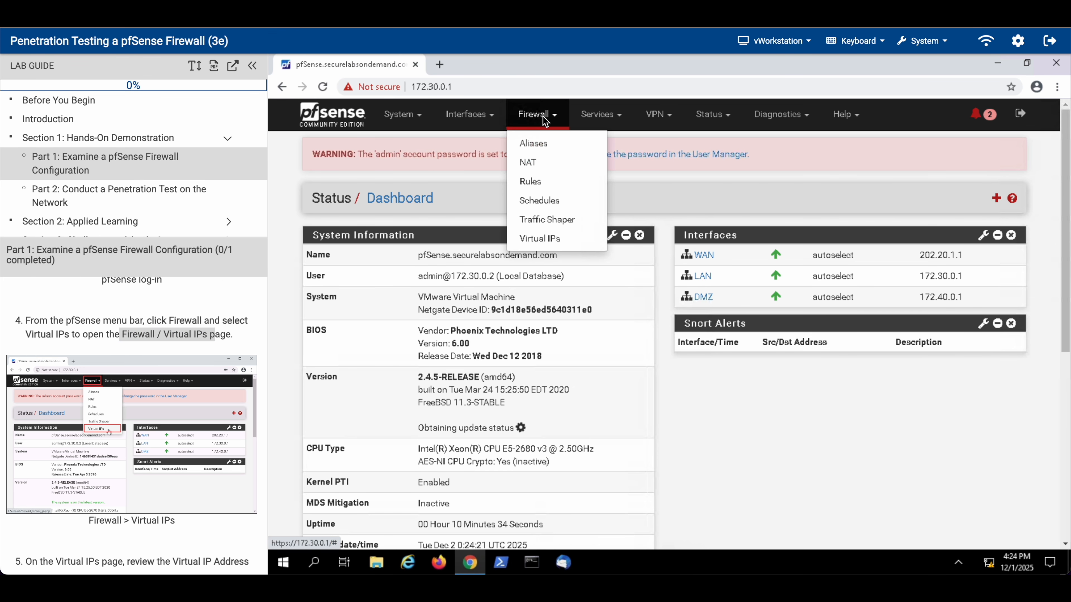
pyautogui.click(539, 239)
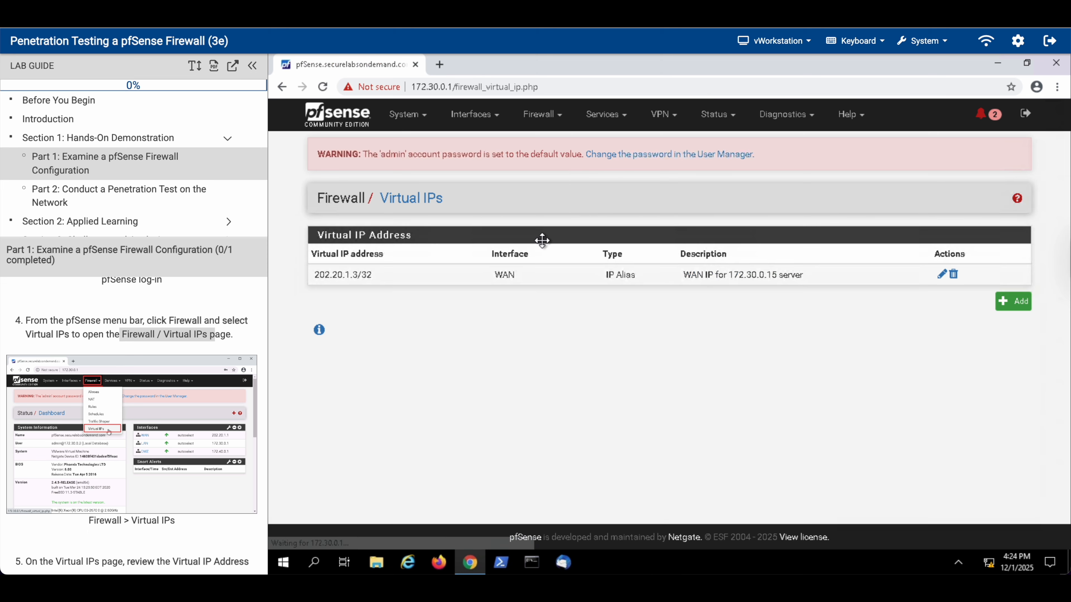
pyautogui.scroll(-10, 55, 428)
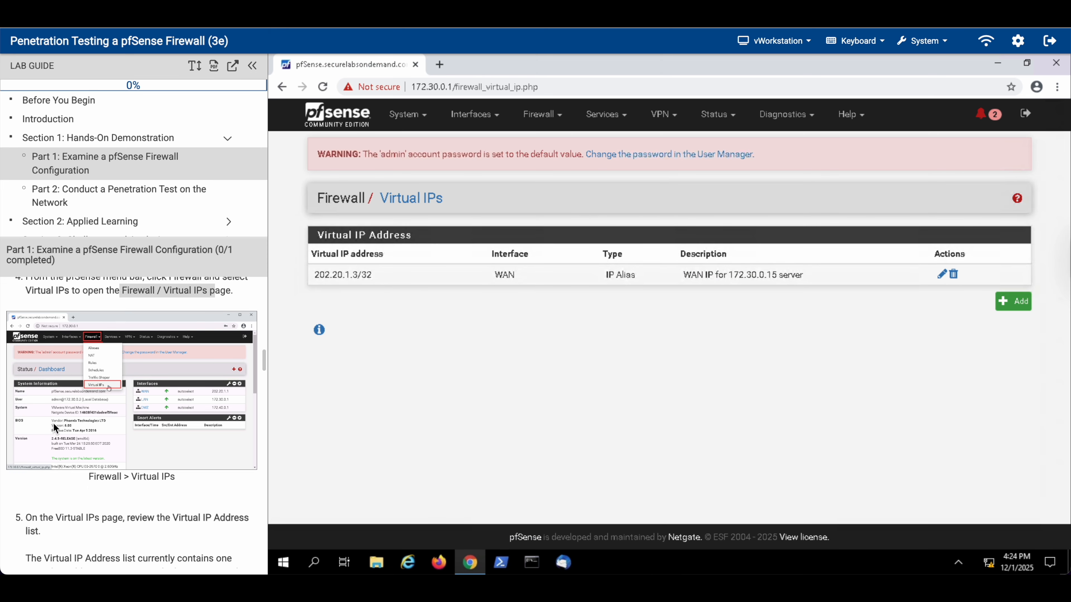
pyautogui.scroll(-5, 55, 428)
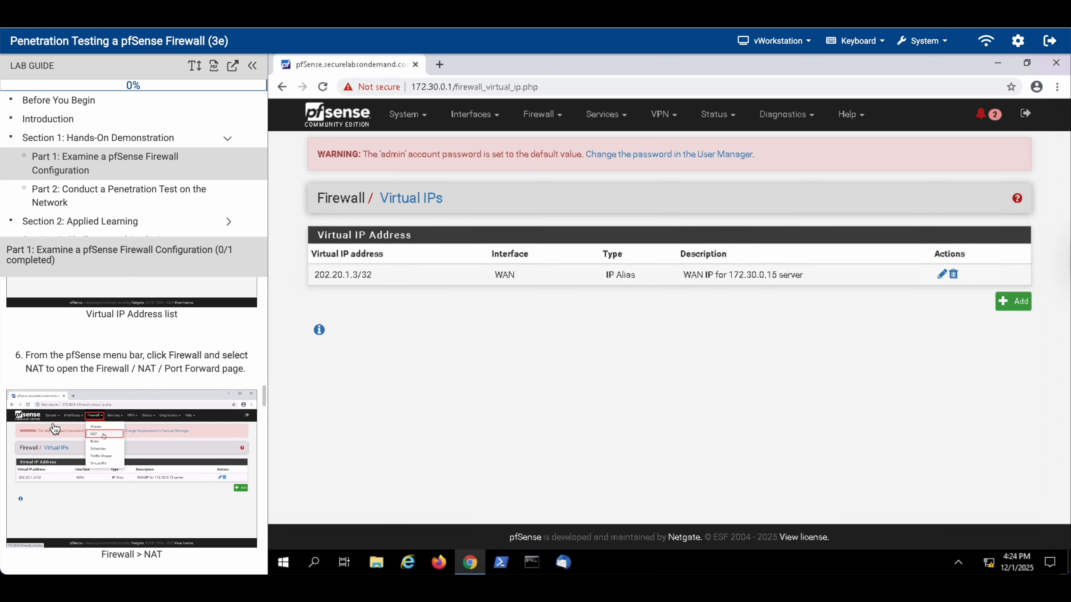
# Step: Inspect the 1:1 NAT mappings, then bring up the WAN firewall rules
pyautogui.click(542, 113)
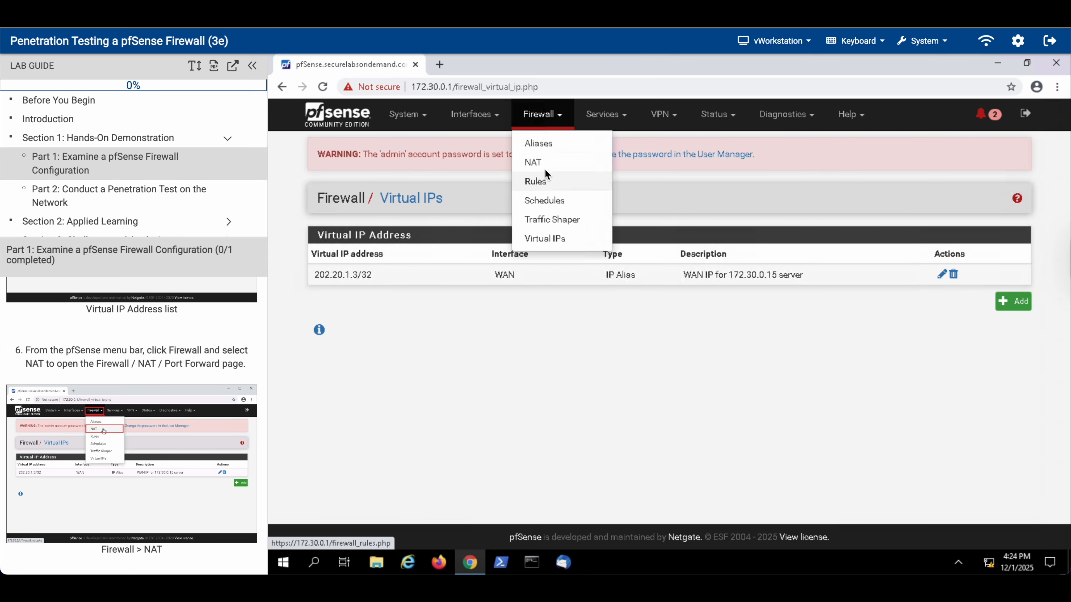
pyautogui.click(545, 168)
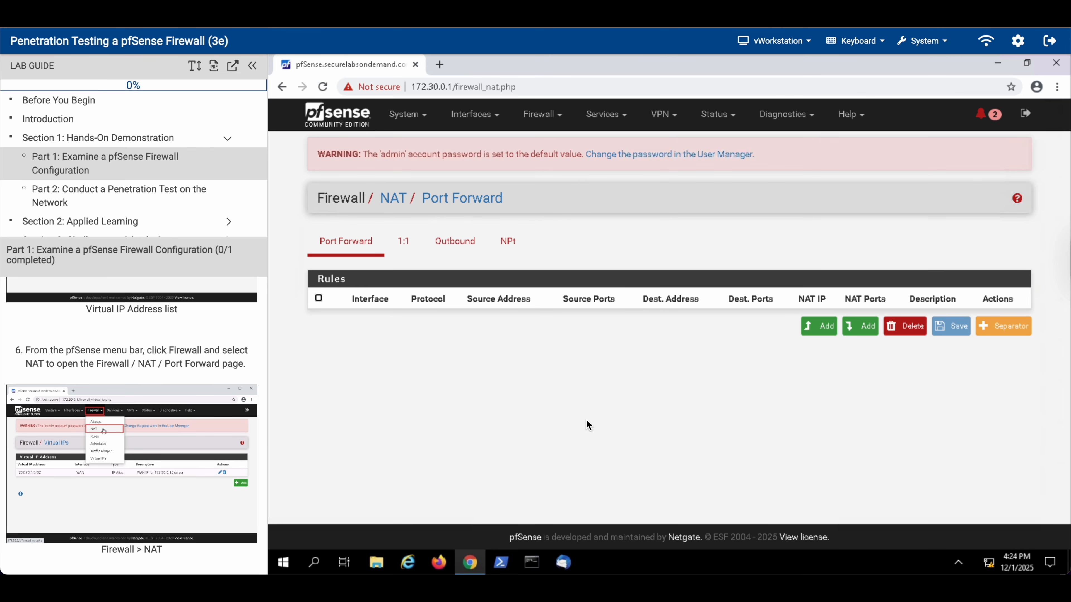
pyautogui.click(403, 242)
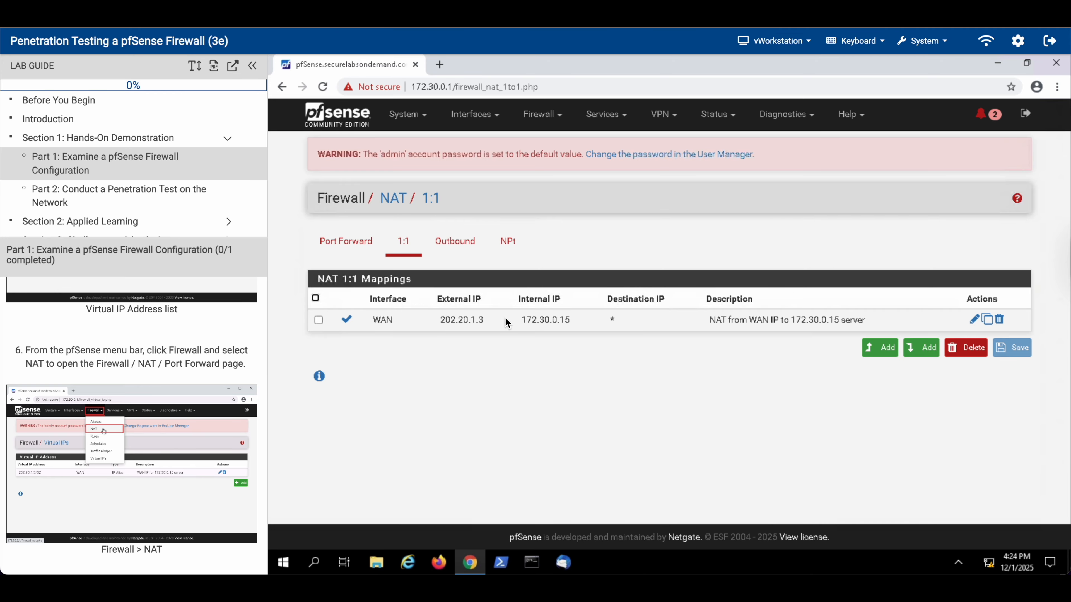
pyautogui.scroll(-8, 86, 431)
pyautogui.scroll(-6, 87, 432)
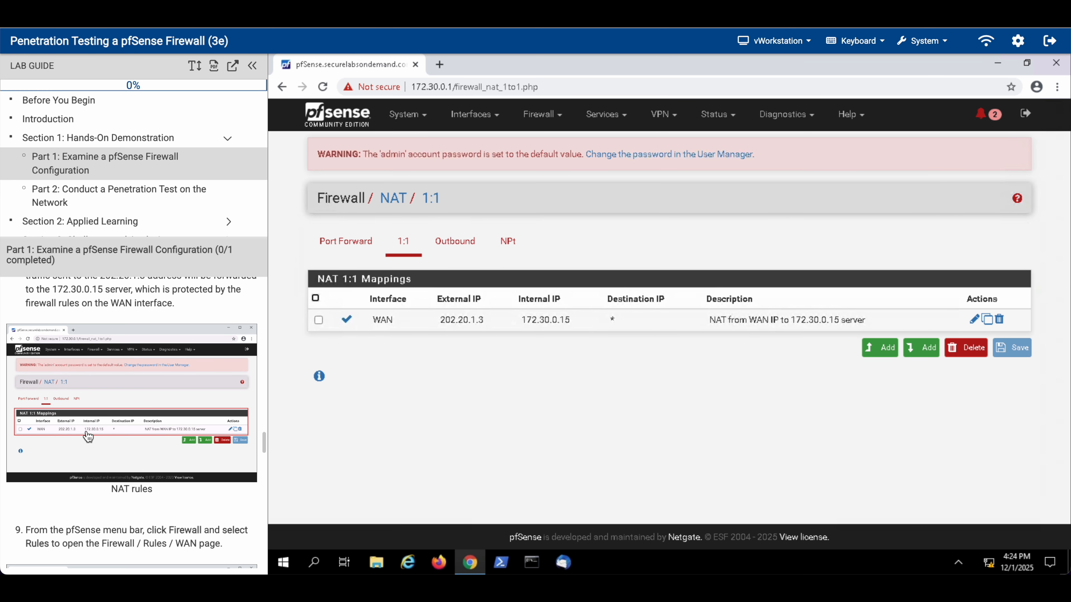
pyautogui.scroll(-1, 87, 436)
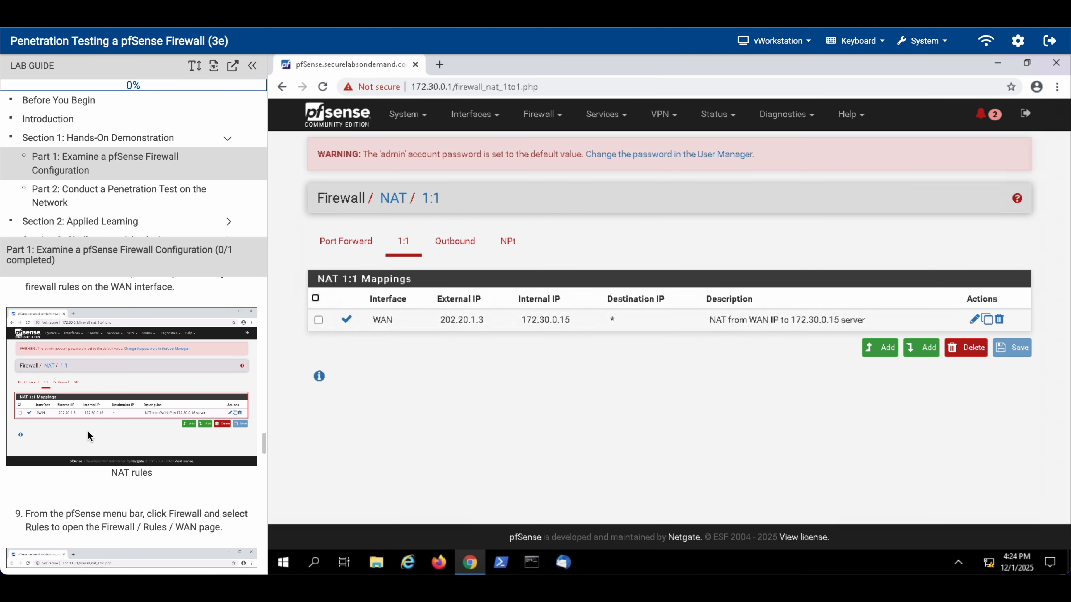
pyautogui.scroll(-6, 91, 431)
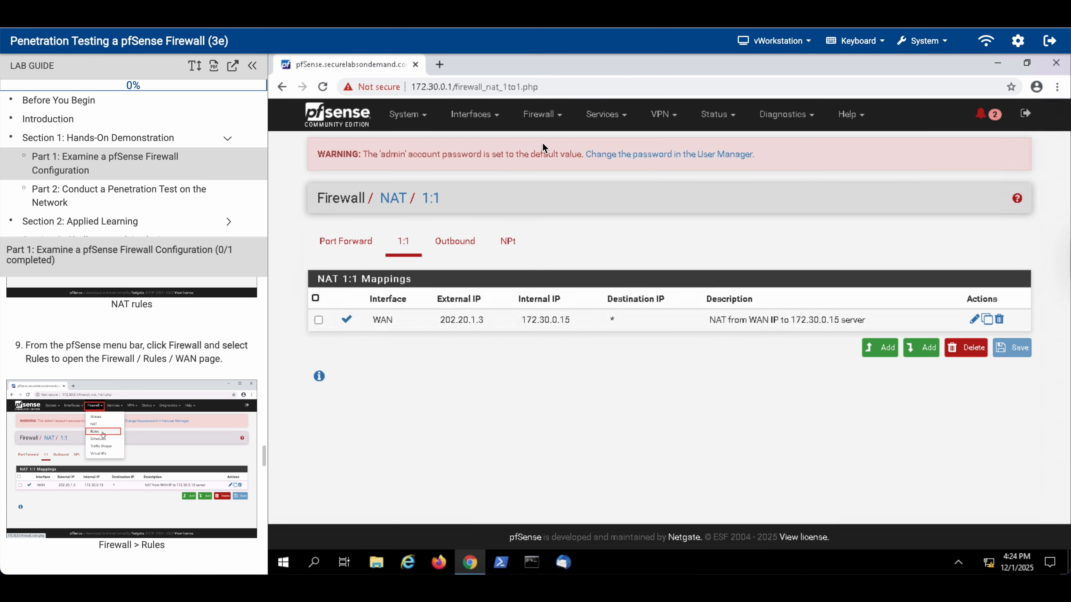
pyautogui.click(544, 115)
pyautogui.click(541, 181)
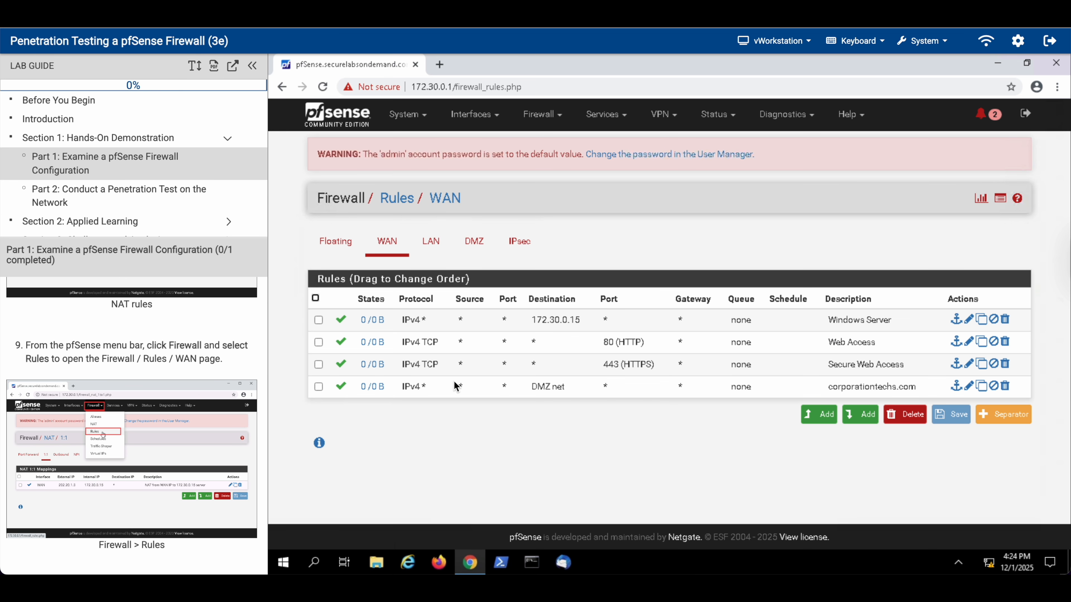
# Step: Look through the LAN firewall rules list
pyautogui.click(431, 243)
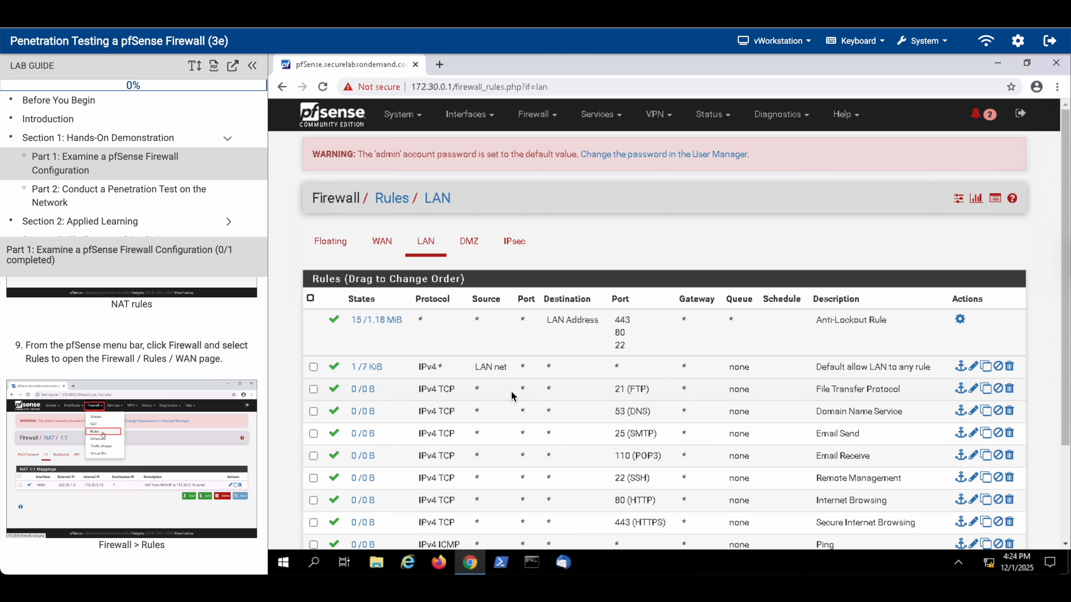
pyautogui.scroll(-1, 167, 411)
pyautogui.scroll(-10, 167, 410)
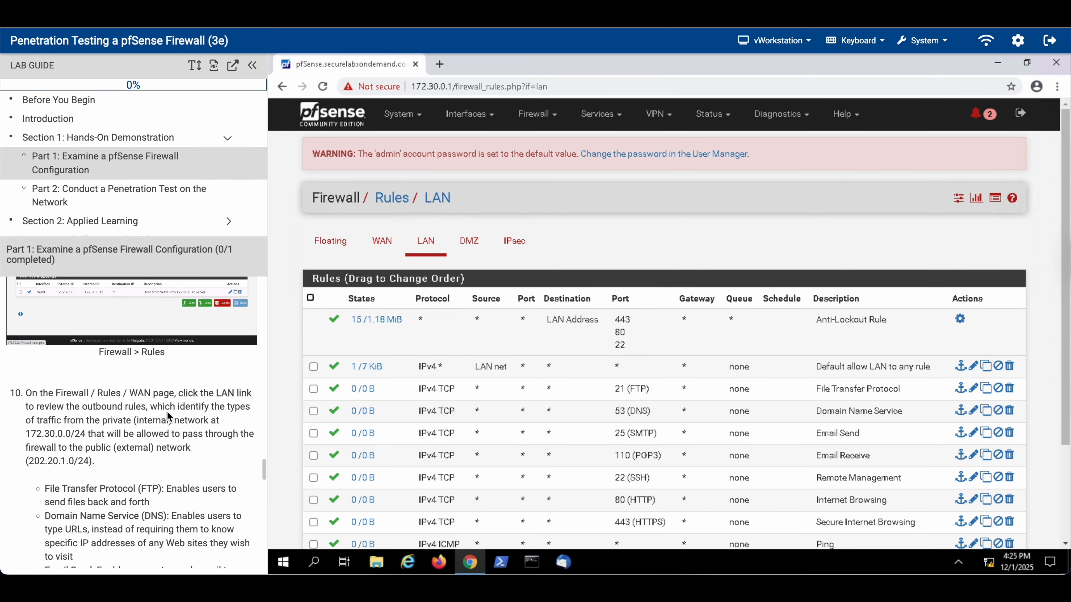
pyautogui.scroll(-2, 167, 411)
pyautogui.scroll(4, 167, 411)
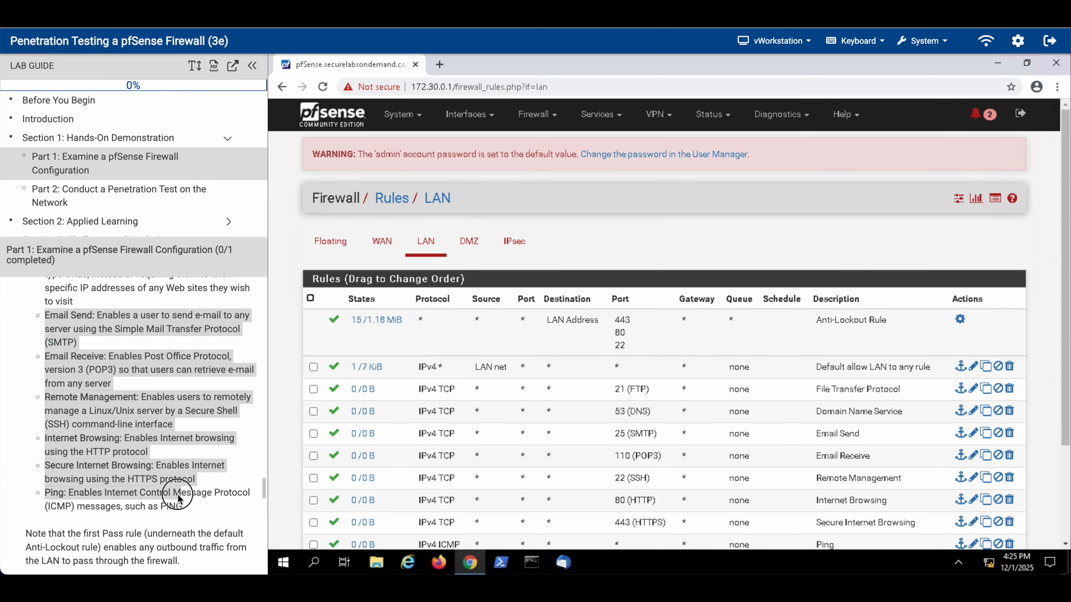
pyautogui.scroll(-5, 178, 495)
pyautogui.scroll(-6, 179, 501)
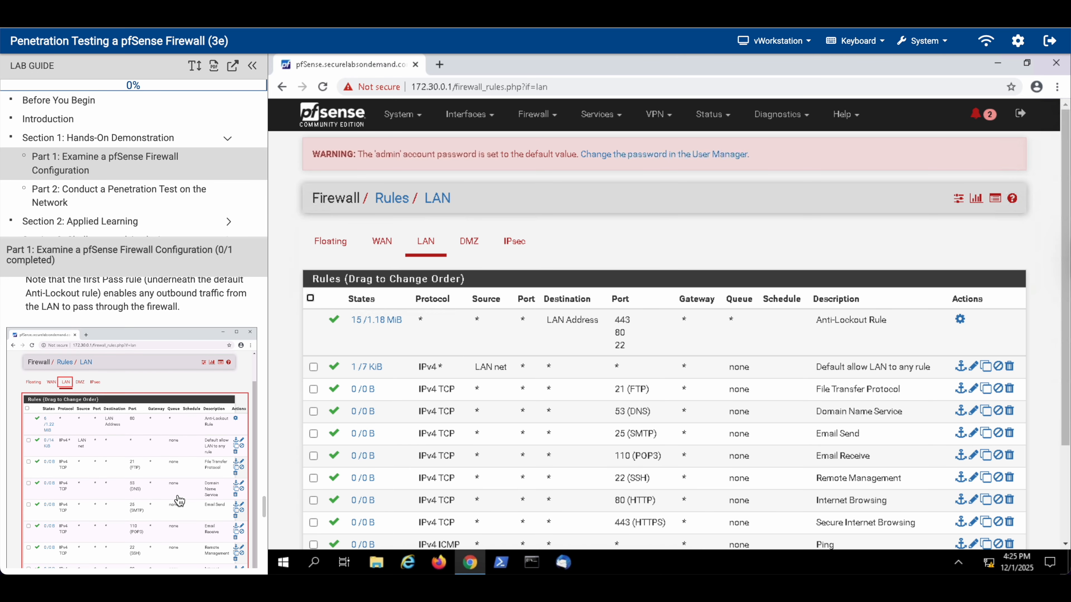
pyautogui.scroll(-7, 178, 497)
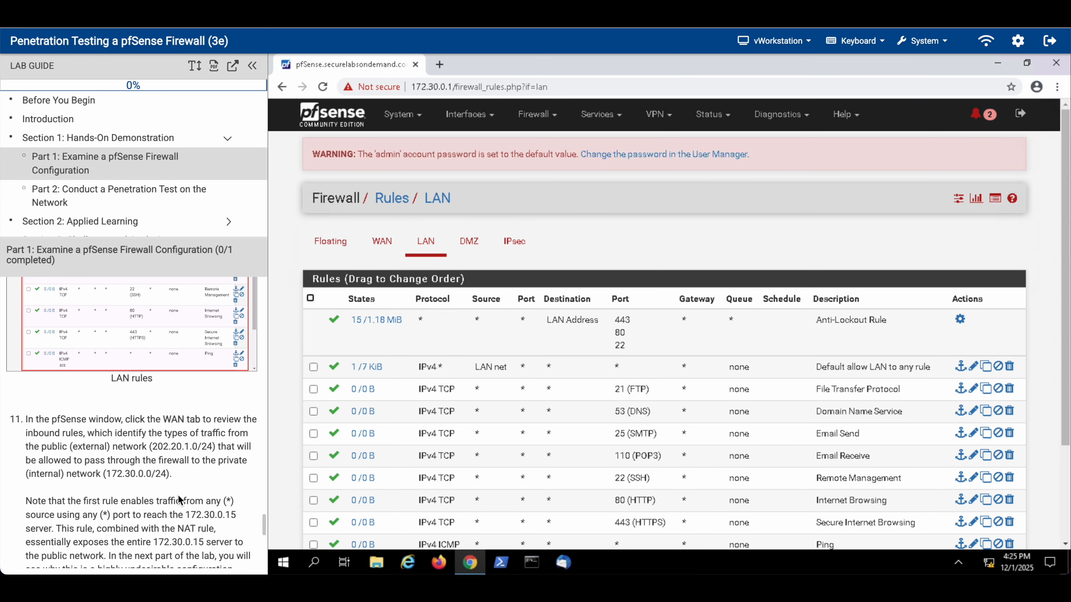
pyautogui.scroll(-5, 166, 494)
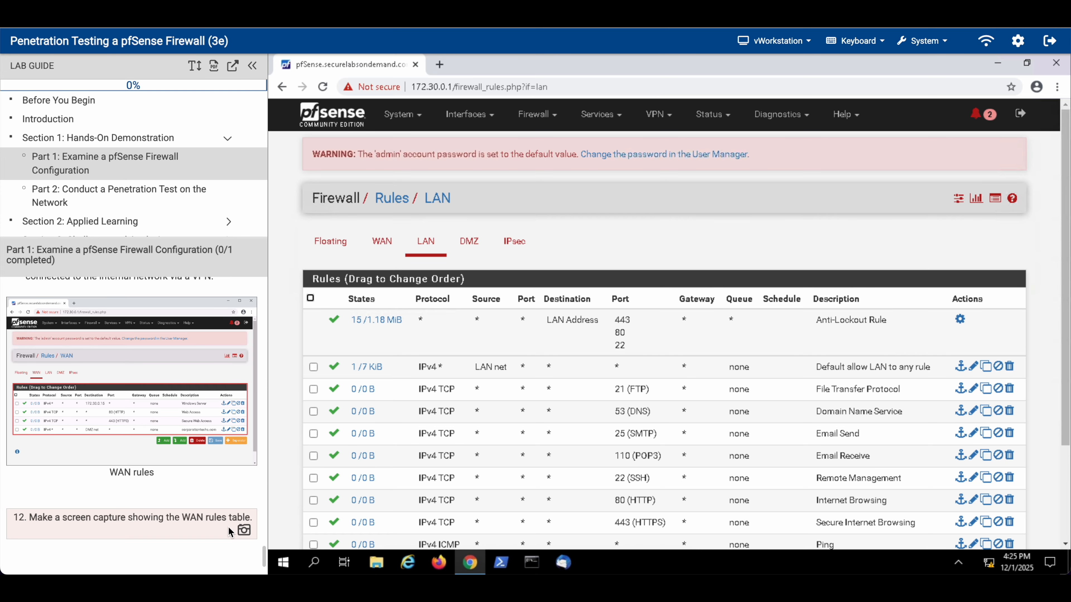
# Step: Capture the WAN rules table with its four allow rules for the lab report
pyautogui.click(384, 242)
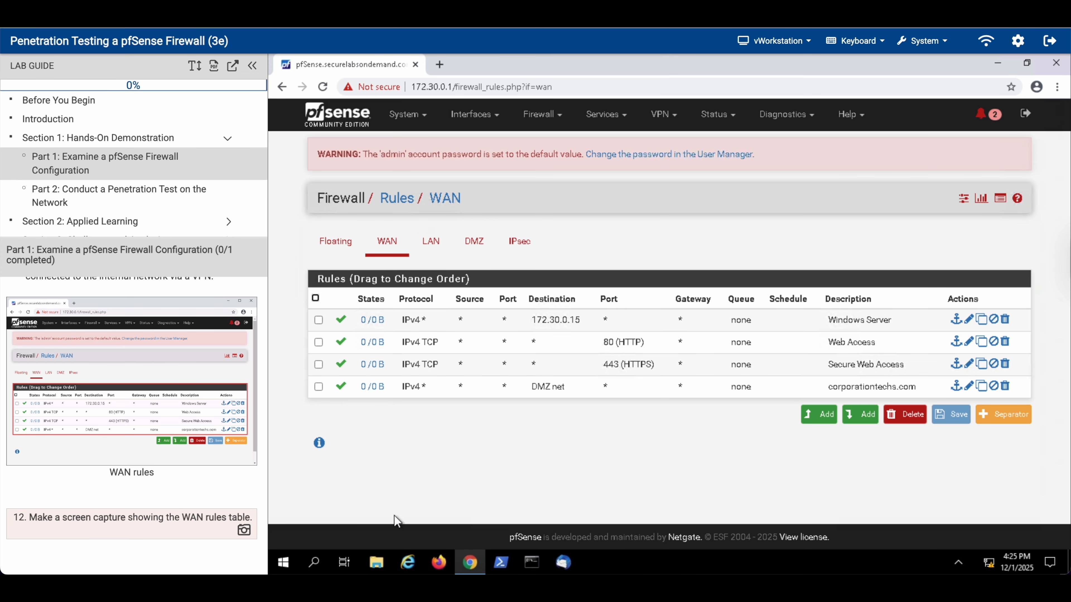
pyautogui.click(244, 530)
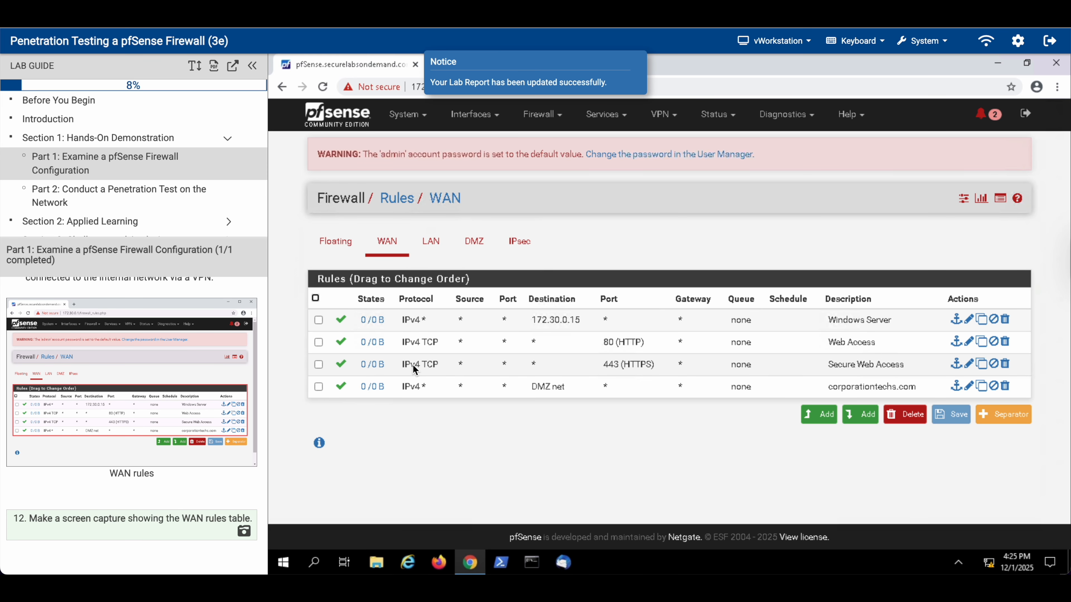
pyautogui.click(183, 195)
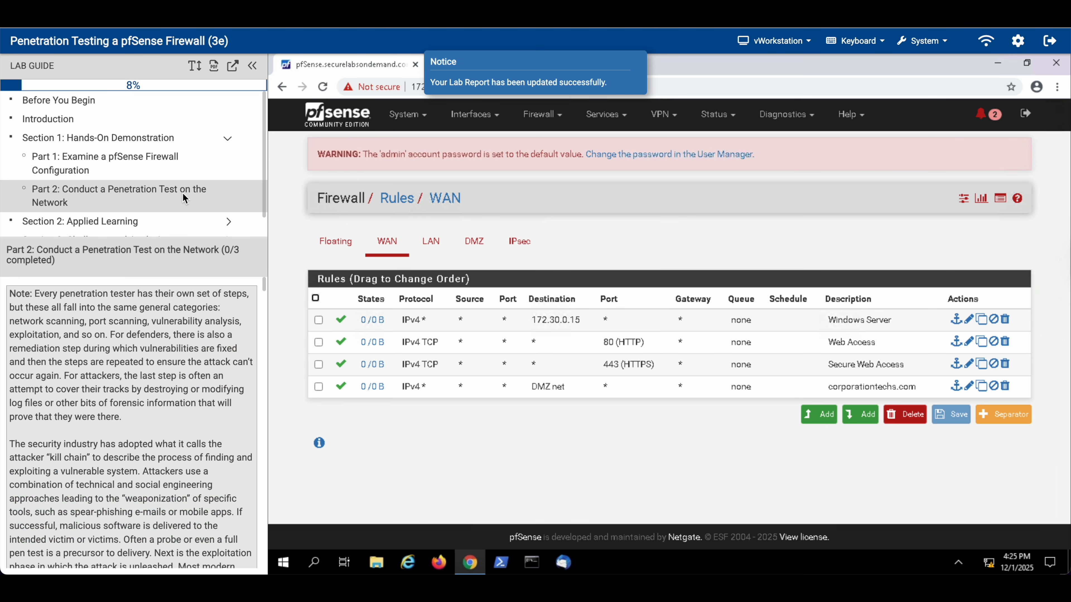
pyautogui.scroll(-3, 168, 513)
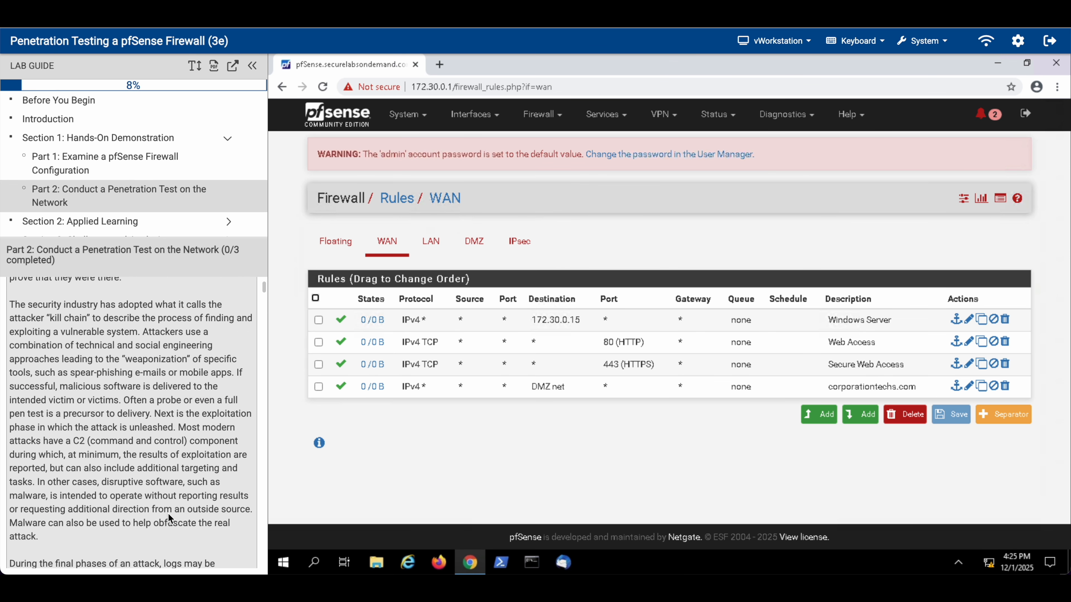
pyautogui.scroll(2, 168, 514)
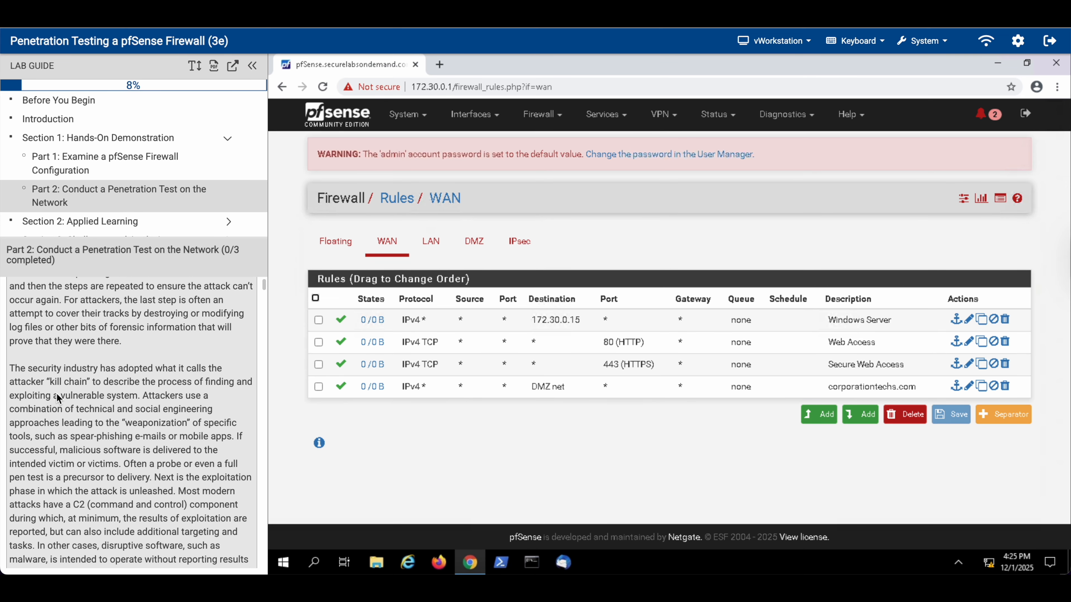
pyautogui.moveTo(49, 383); pyautogui.dragTo(98, 387)
pyautogui.scroll(-8, 98, 386)
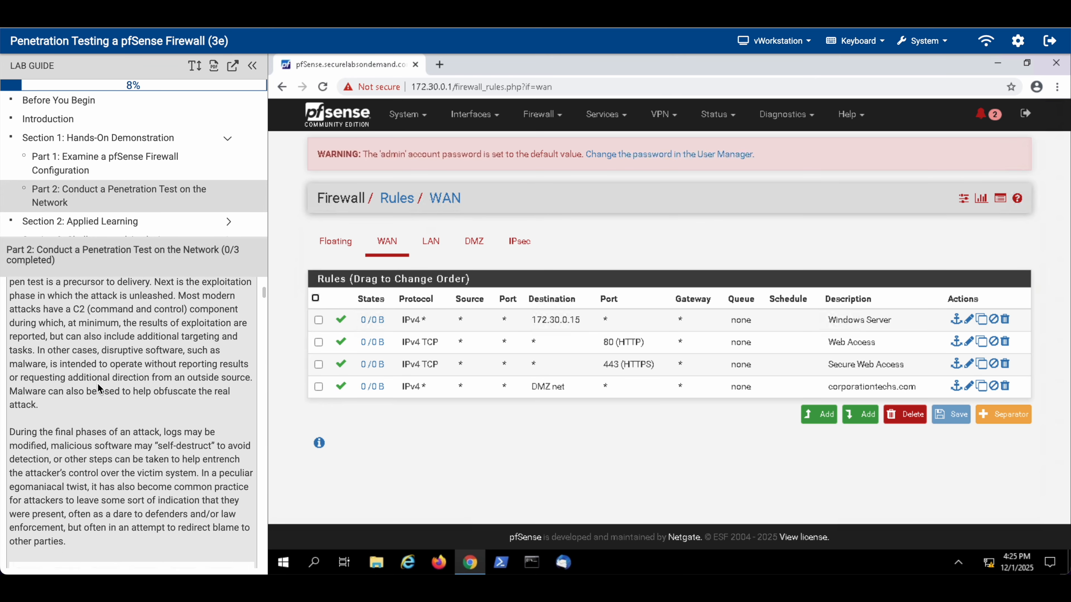
pyautogui.scroll(-3, 98, 384)
pyautogui.click(97, 377)
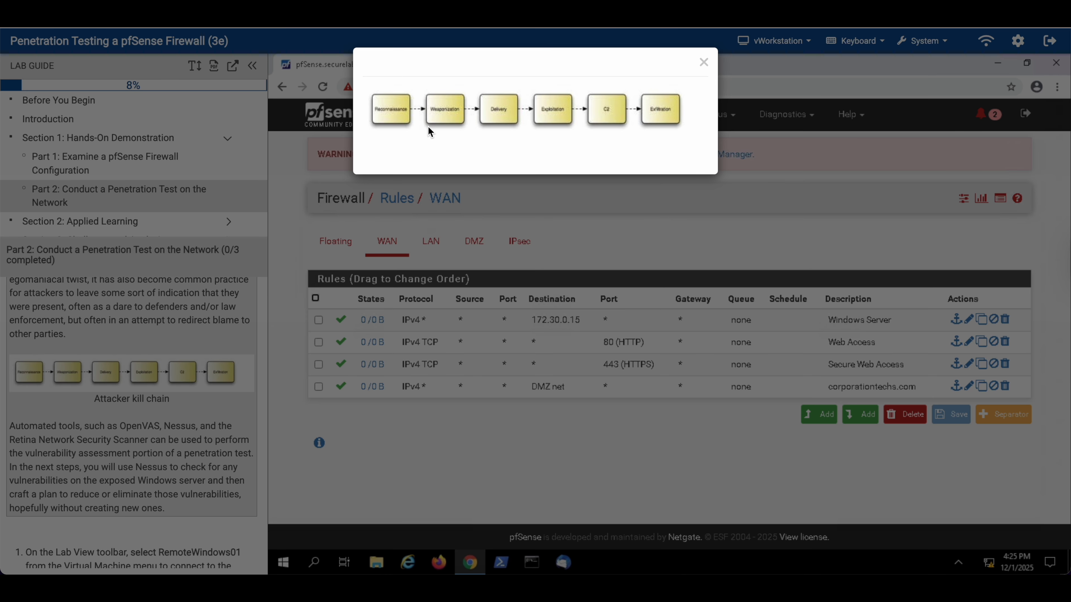
pyautogui.click(78, 366)
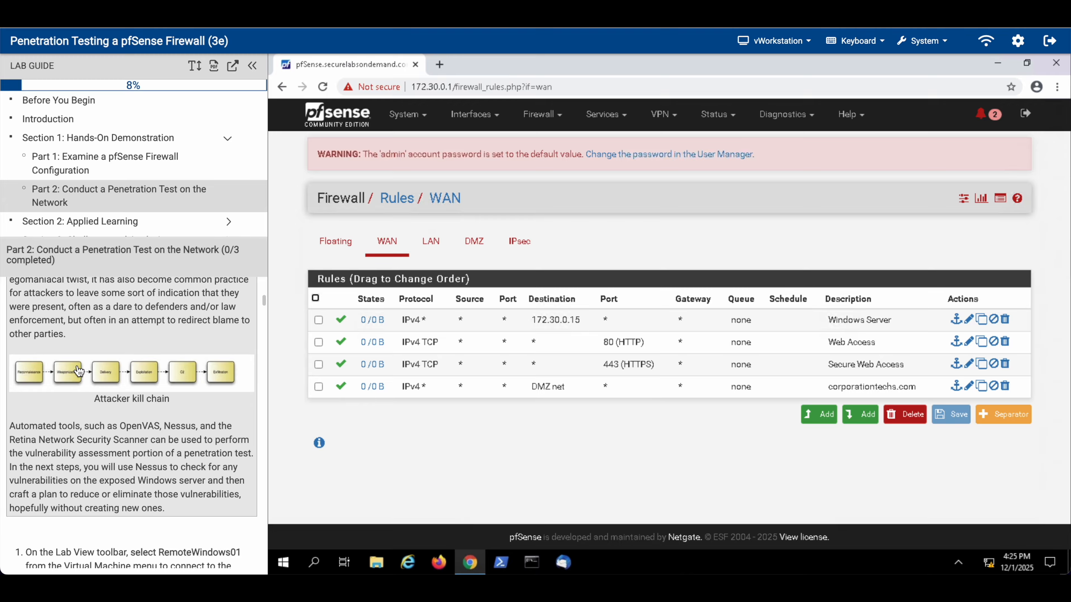
pyautogui.scroll(-5, 90, 427)
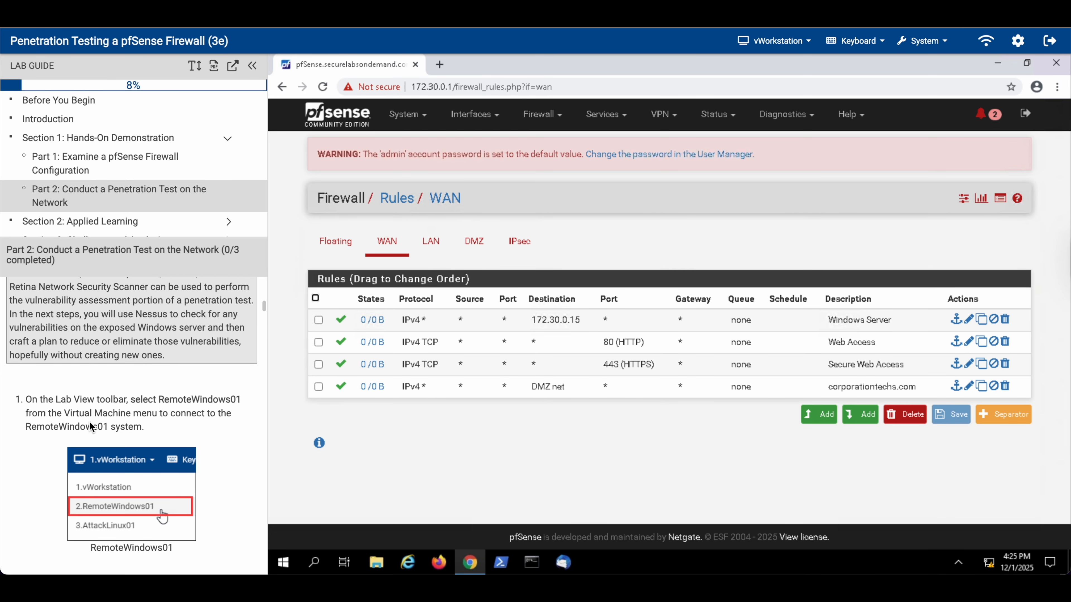
# Step: Switch the lab session to the RemoteWindows01 machine
pyautogui.click(785, 40)
pyautogui.click(777, 87)
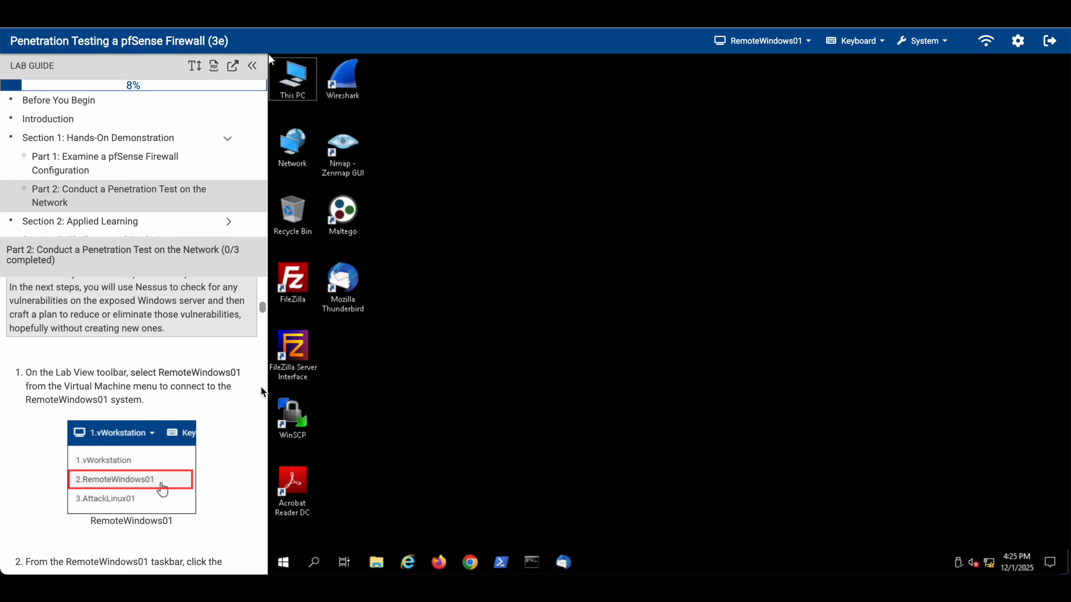
pyautogui.scroll(-10, 168, 566)
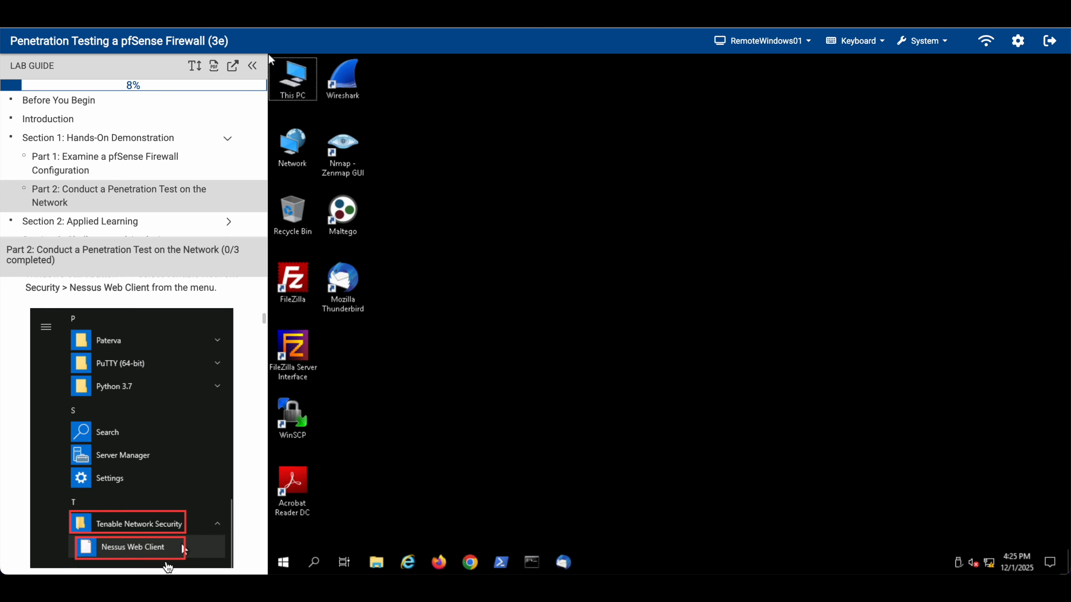
# Step: Launch Nessus Web Client from the Tenable Network Security Start menu group
pyautogui.click(297, 561)
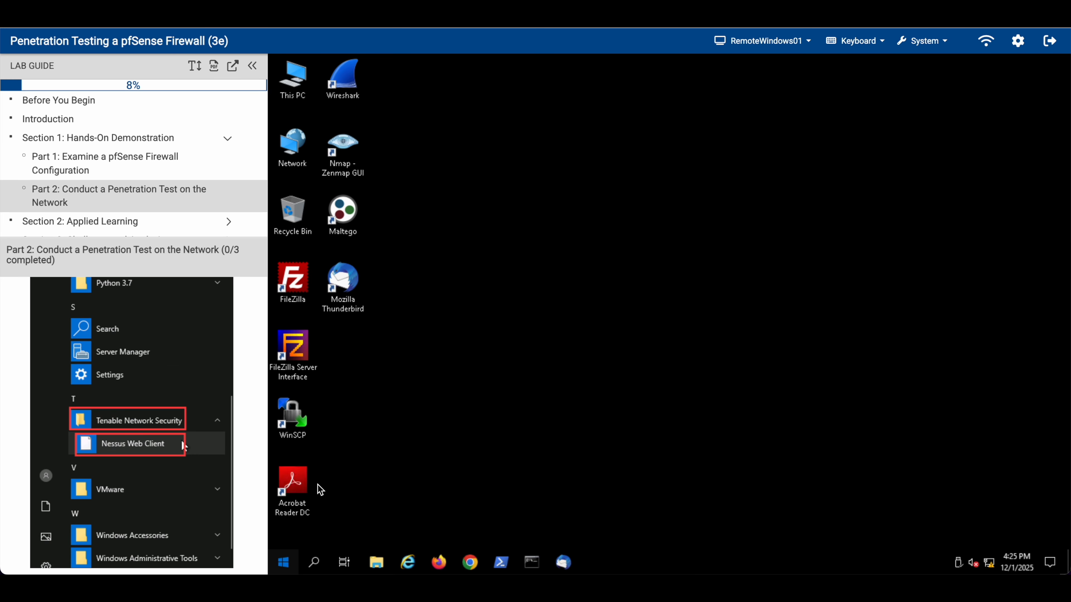
pyautogui.scroll(-10, 338, 443)
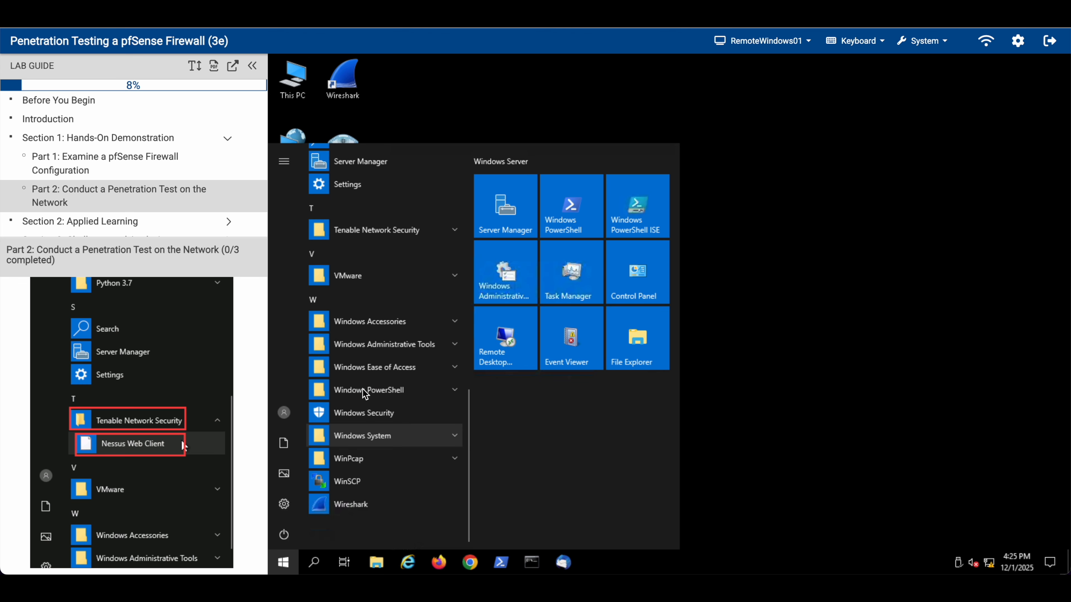
pyautogui.click(372, 230)
pyautogui.click(362, 252)
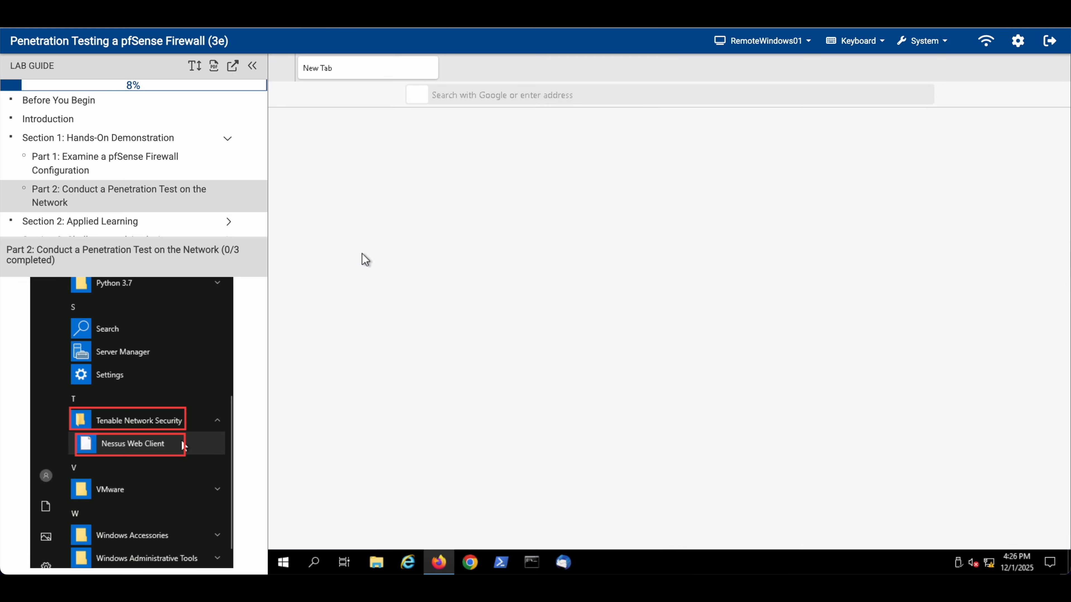
pyautogui.scroll(-5, 217, 363)
pyautogui.scroll(-3, 217, 362)
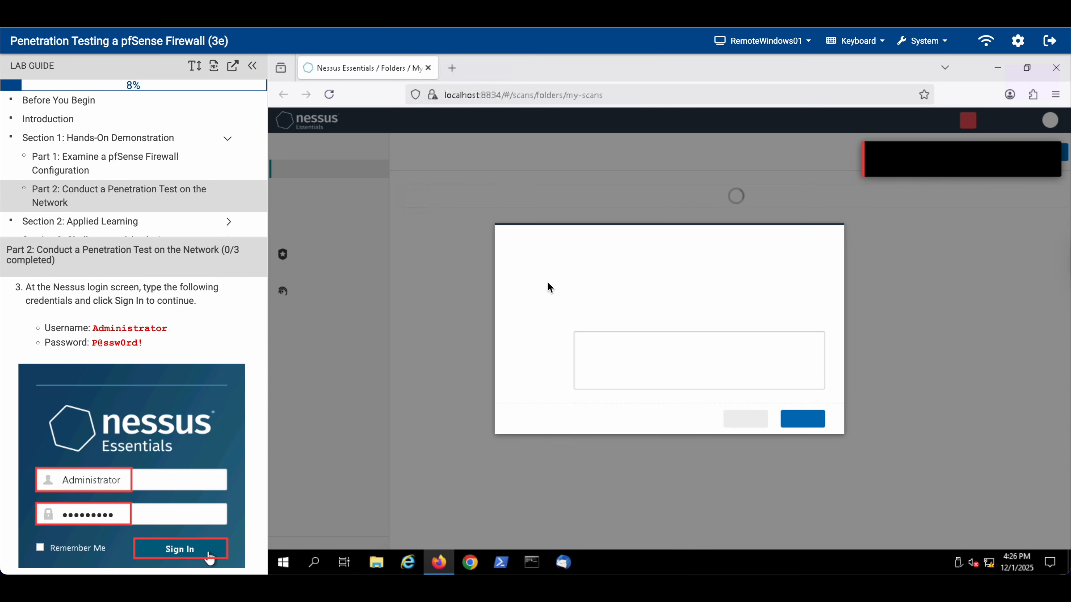
# Step: Dismiss the Nessus welcome message and pick the Basic Network Scan template for a new scan
pyautogui.click(752, 420)
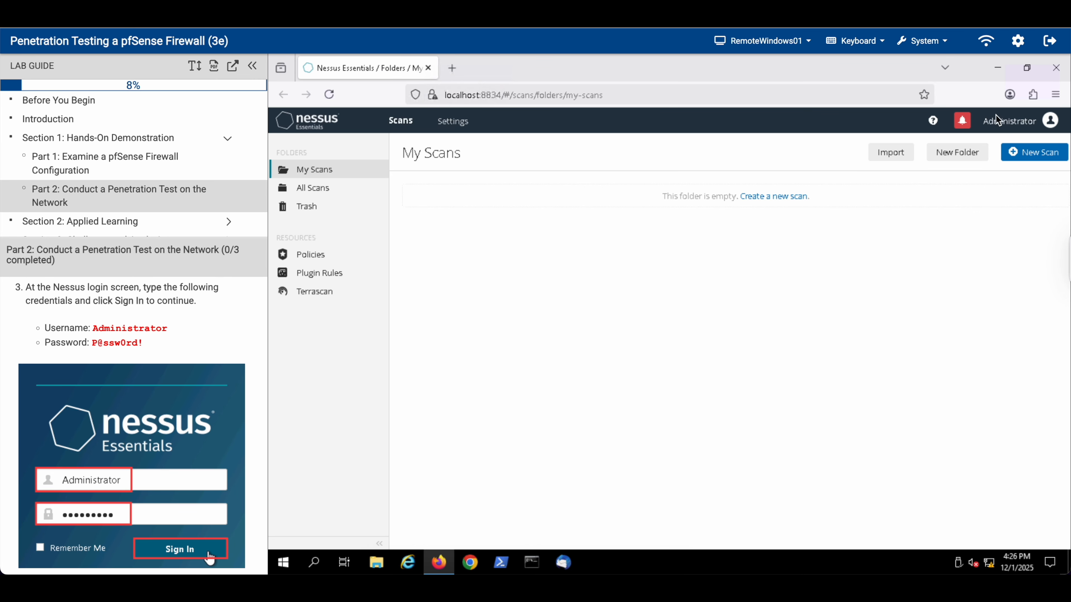
pyautogui.moveTo(143, 344); pyautogui.dragTo(66, 333)
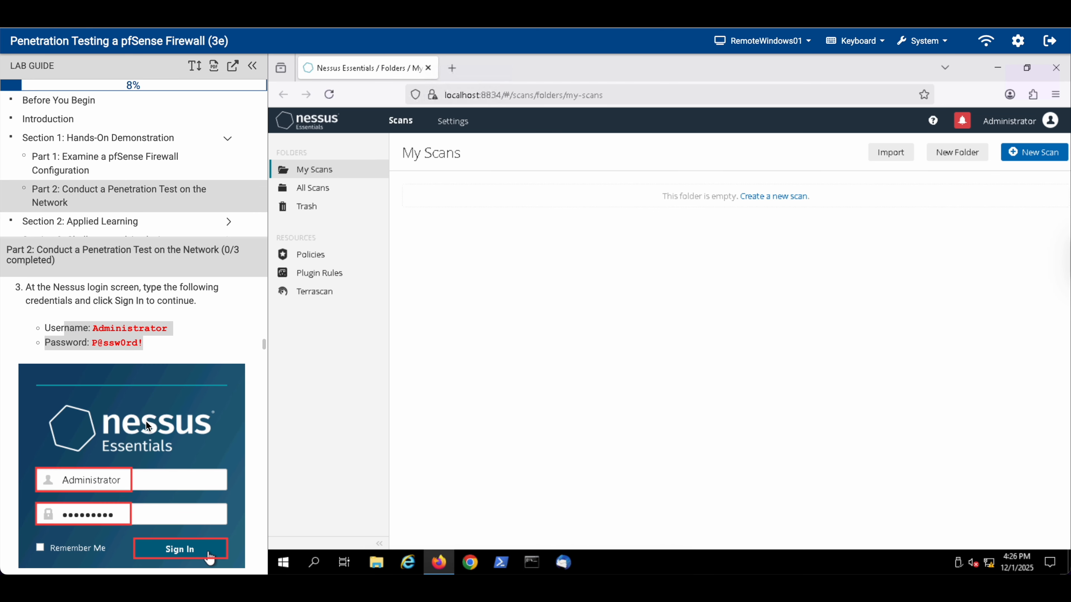
pyautogui.scroll(-12, 147, 425)
pyautogui.scroll(-4, 147, 427)
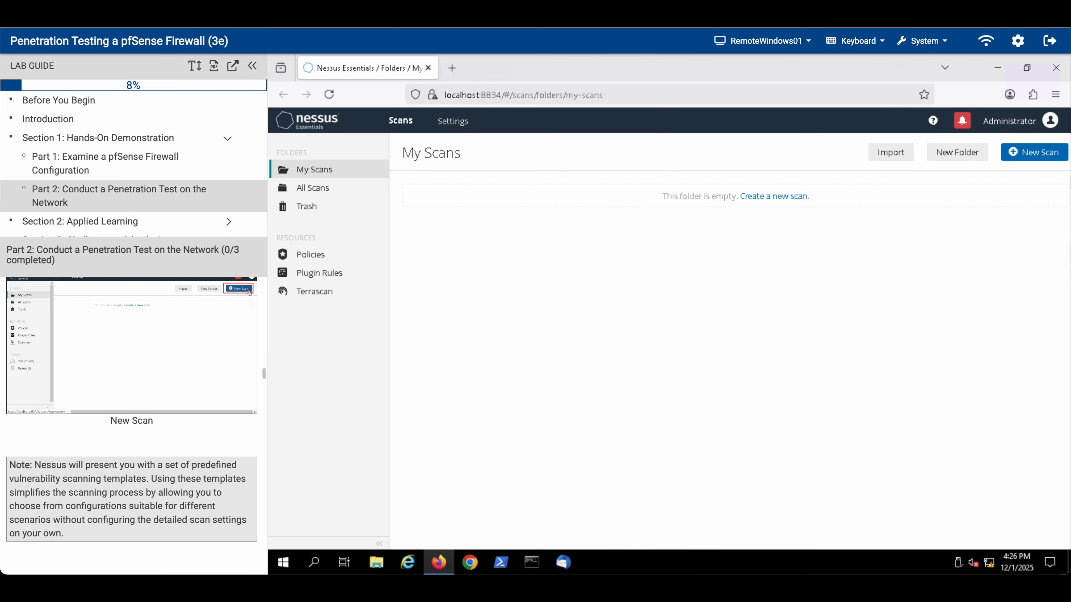
pyautogui.click(1034, 153)
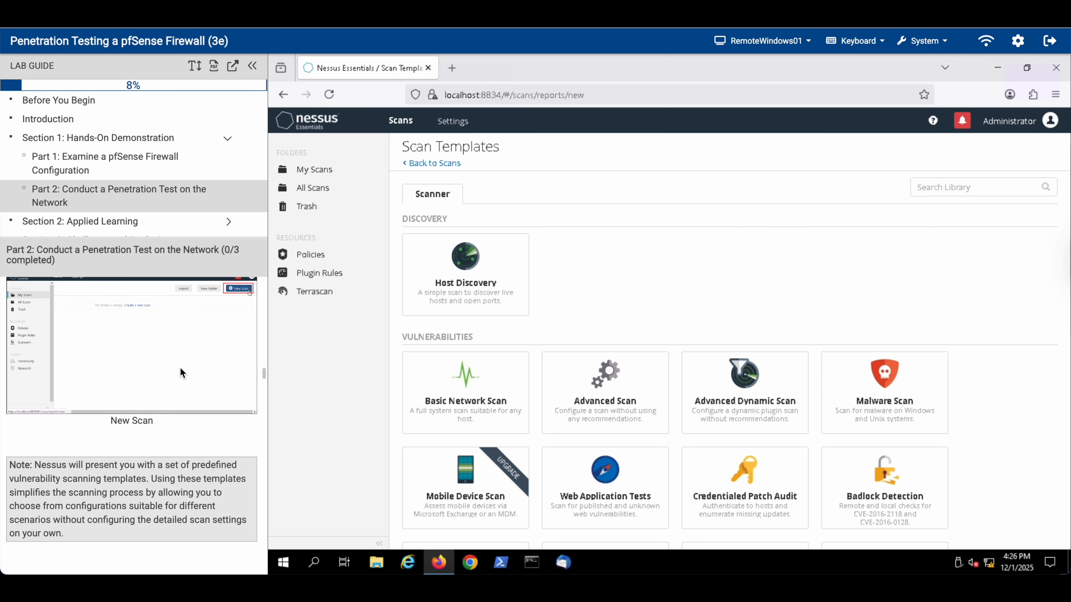
pyautogui.scroll(-10, 180, 367)
pyautogui.scroll(-2, 169, 384)
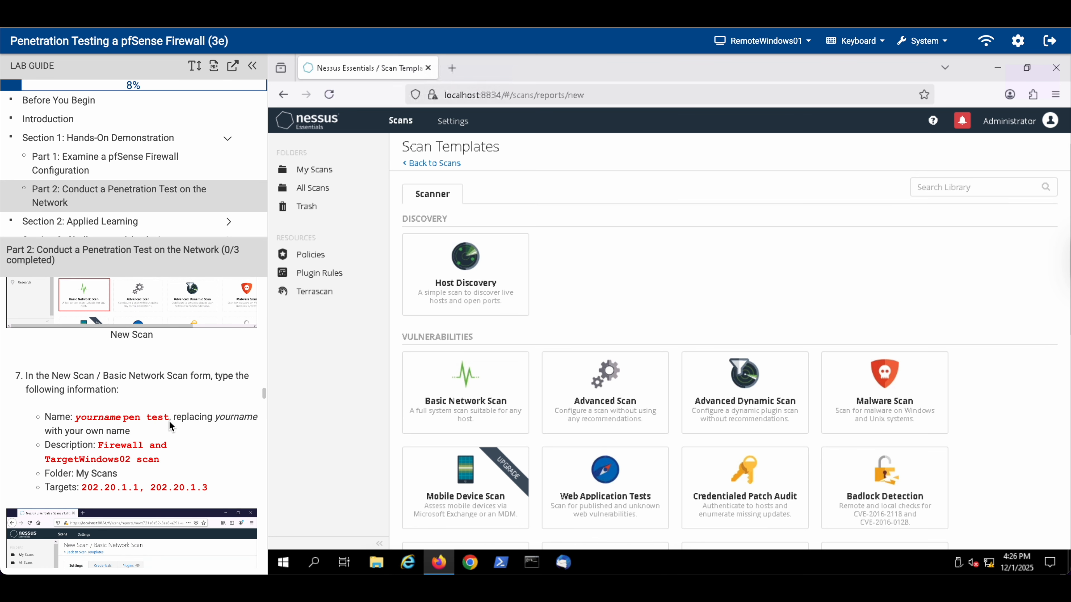
pyautogui.click(491, 407)
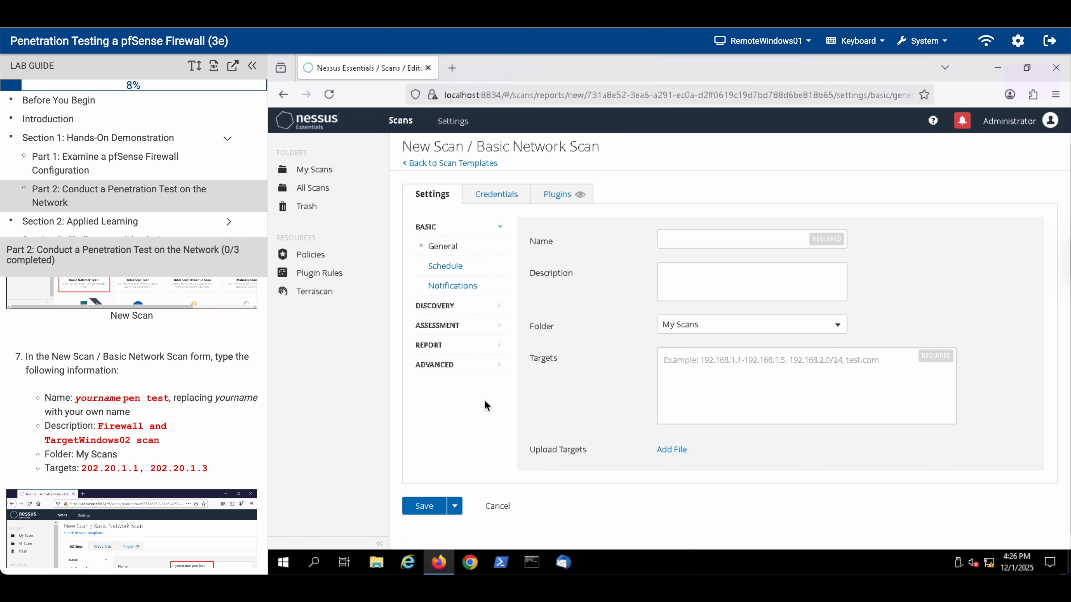
# Step: Name the scan, describe it 'Firewall and TargetWindows02 scan', target 202.20.1.1 and 202.20.1.3, and save
pyautogui.click(715, 238)
pyautogui.write('Sadat pen test')
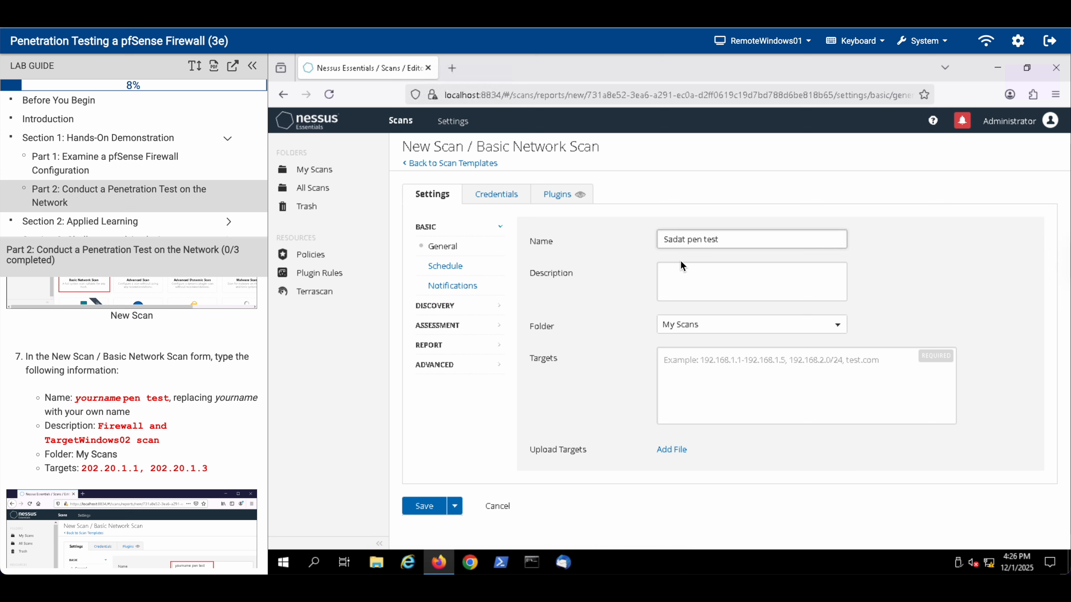
pyautogui.click(688, 283)
pyautogui.write('Firewall and TargetWindows')
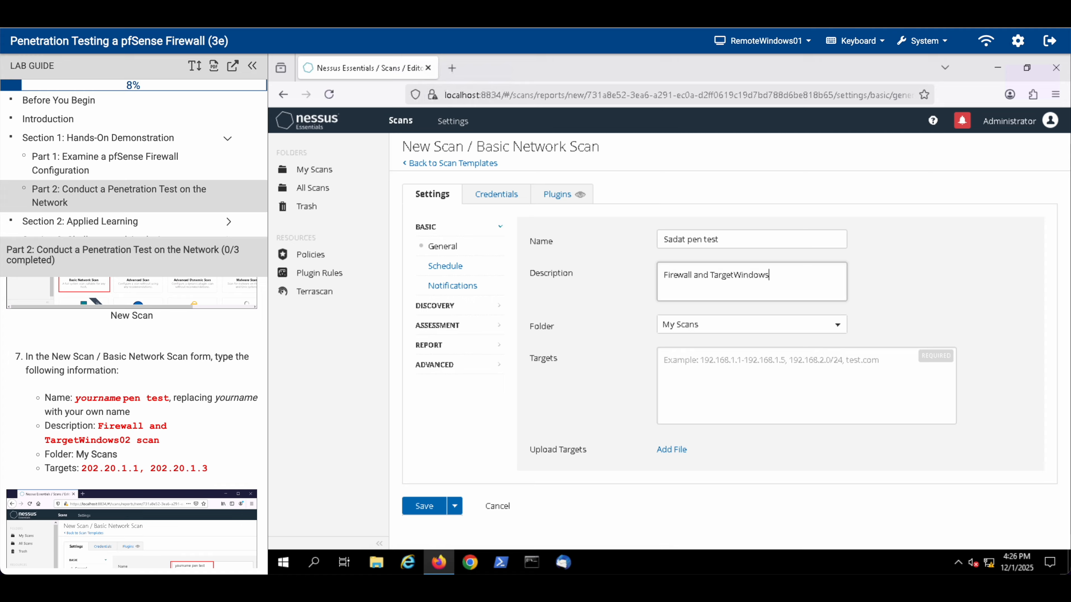
pyautogui.click(698, 389)
pyautogui.write('202.20.1.1, 202.20.1.3')
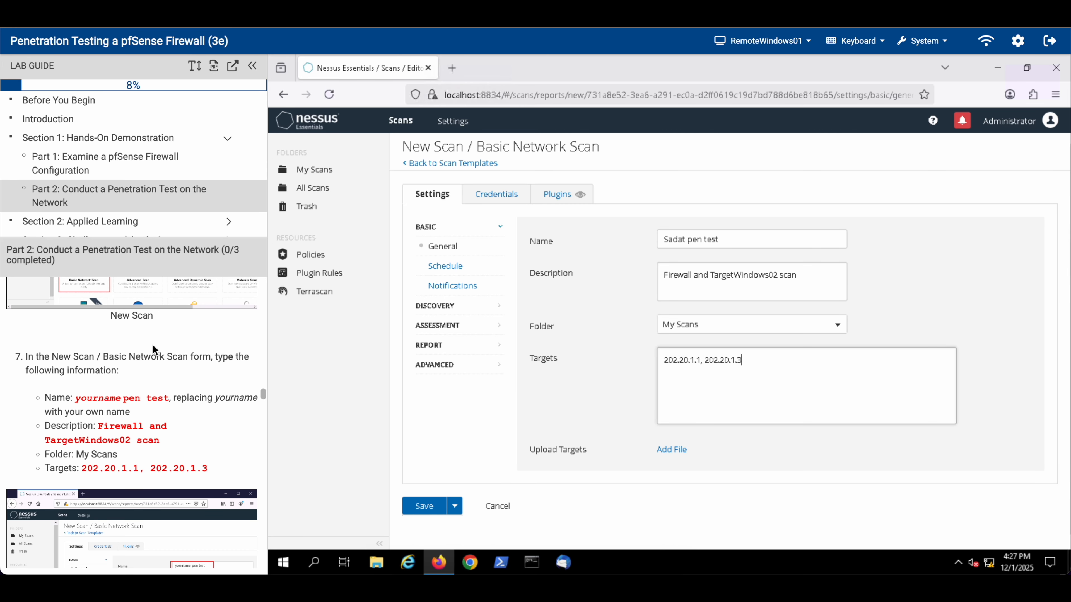
pyautogui.scroll(-6, 180, 324)
pyautogui.click(424, 515)
pyautogui.scroll(-5, 216, 427)
pyautogui.scroll(-3, 216, 427)
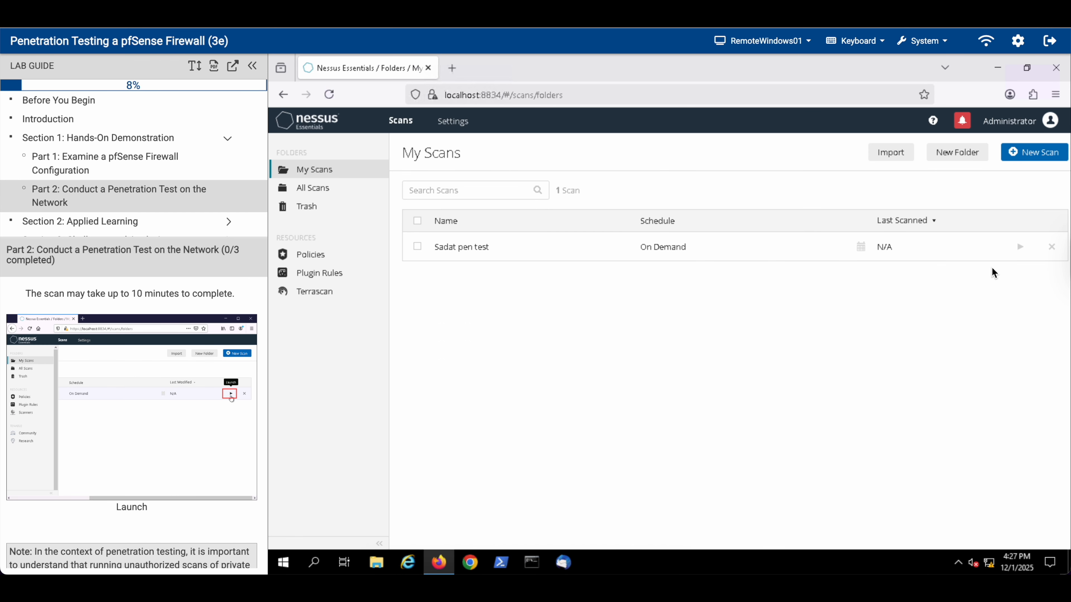
# Step: Launch the pen test scan and let it finish, last scanned today at 4:33 PM
pyautogui.click(1020, 247)
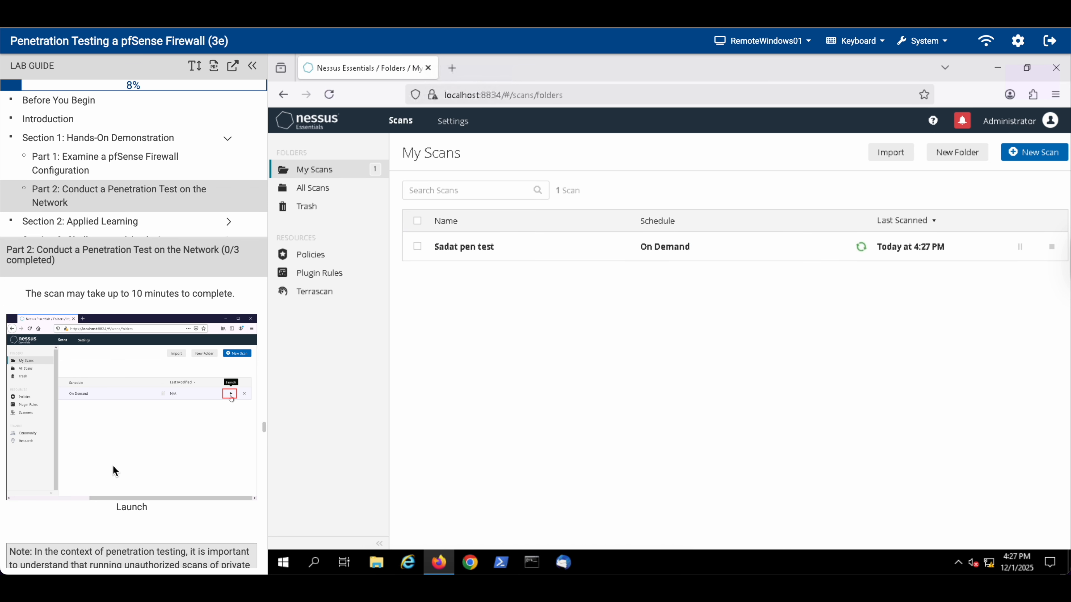
pyautogui.scroll(-10, 112, 467)
pyautogui.scroll(-2, 113, 469)
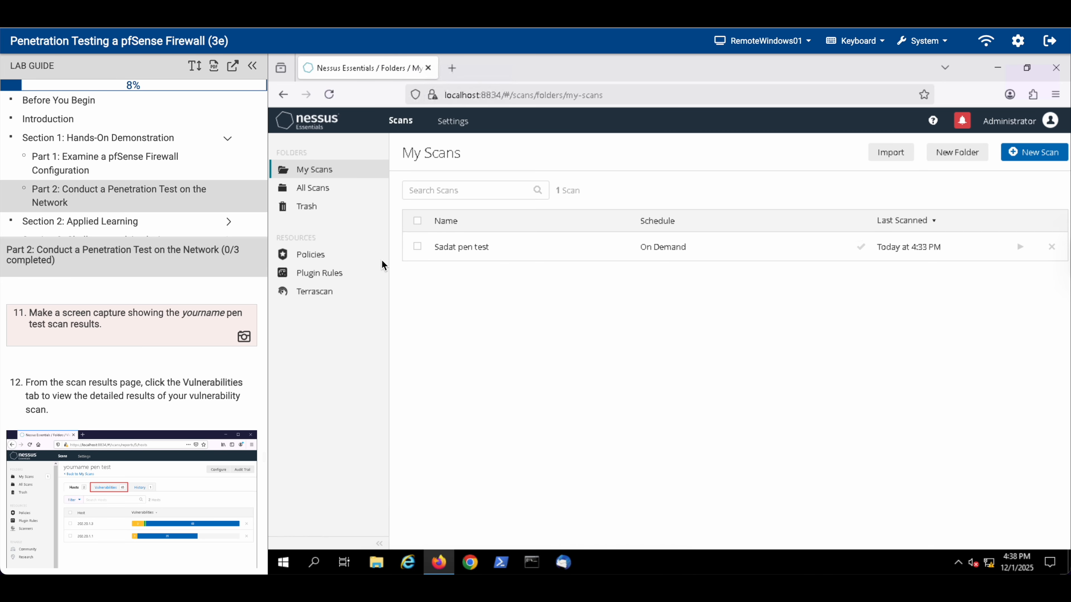
# Step: Open the completed pen test scan's results and capture them for the lab report
pyautogui.click(469, 248)
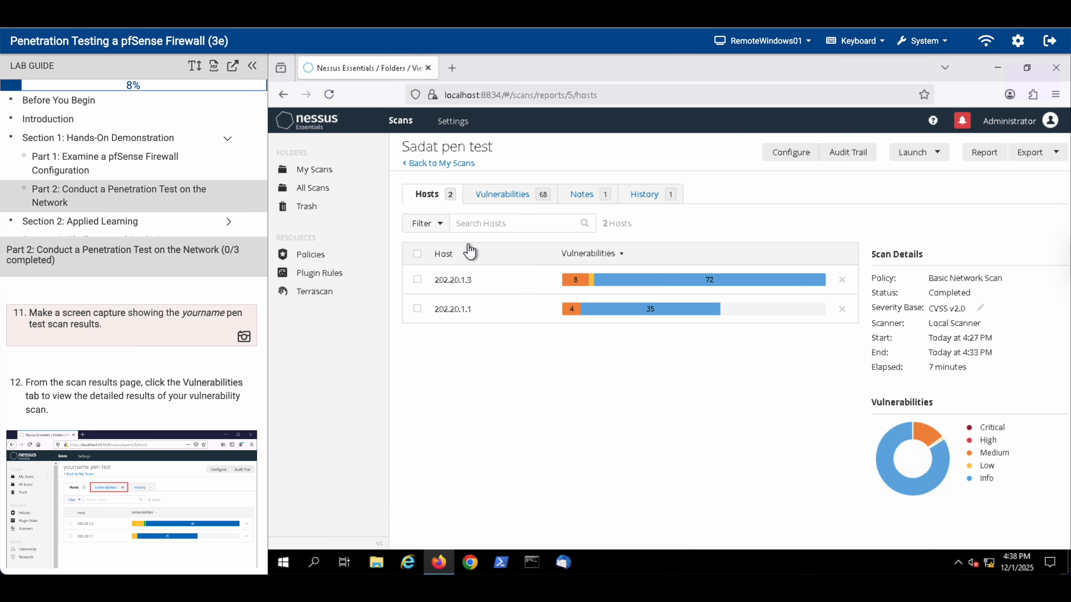
pyautogui.scroll(-3, 120, 406)
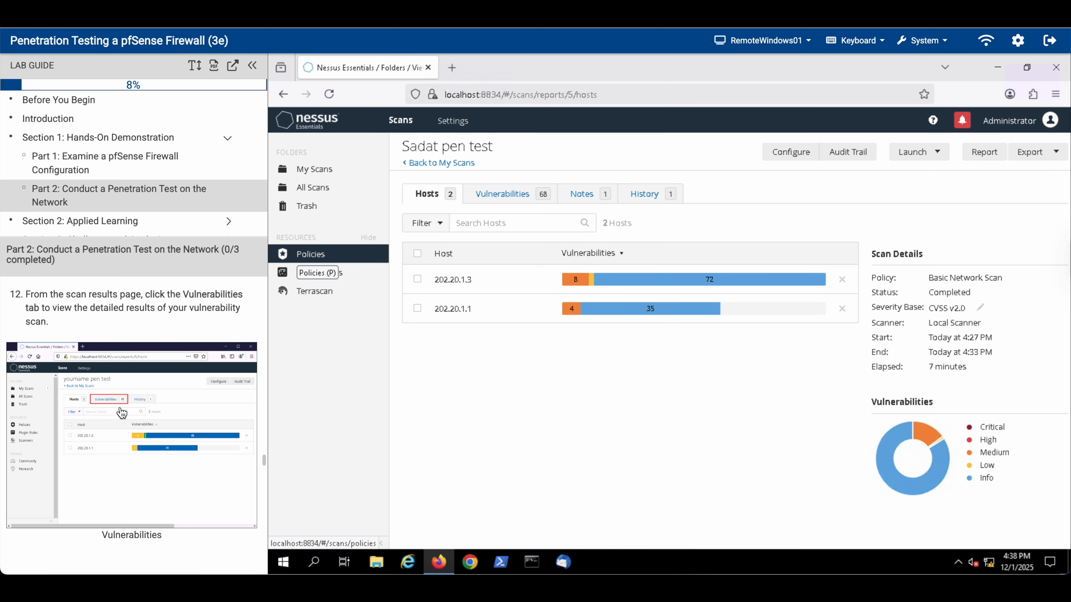
pyautogui.scroll(5, 121, 411)
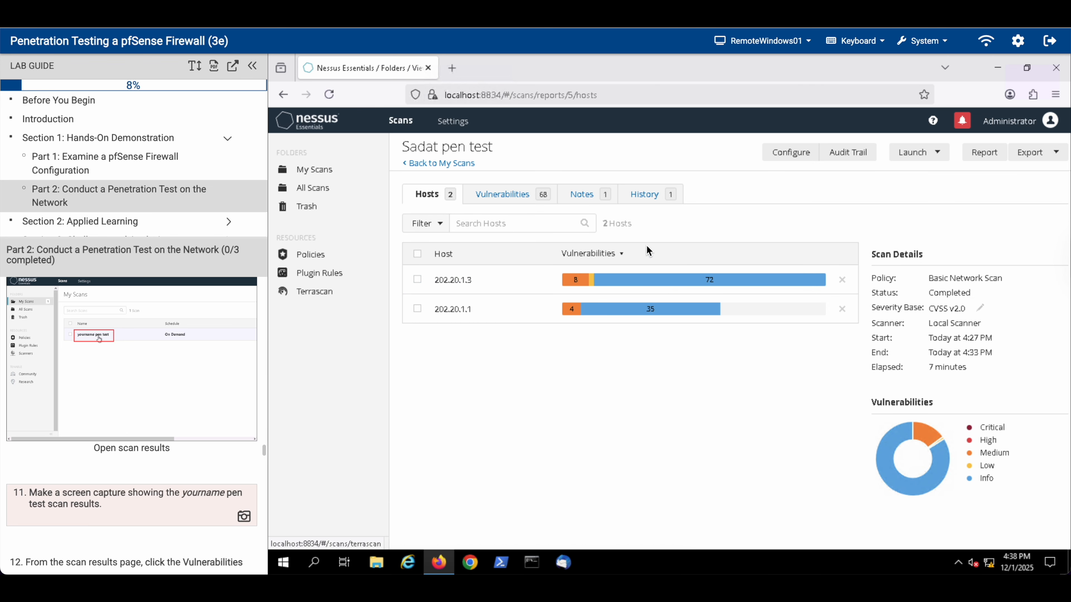
pyautogui.click(244, 518)
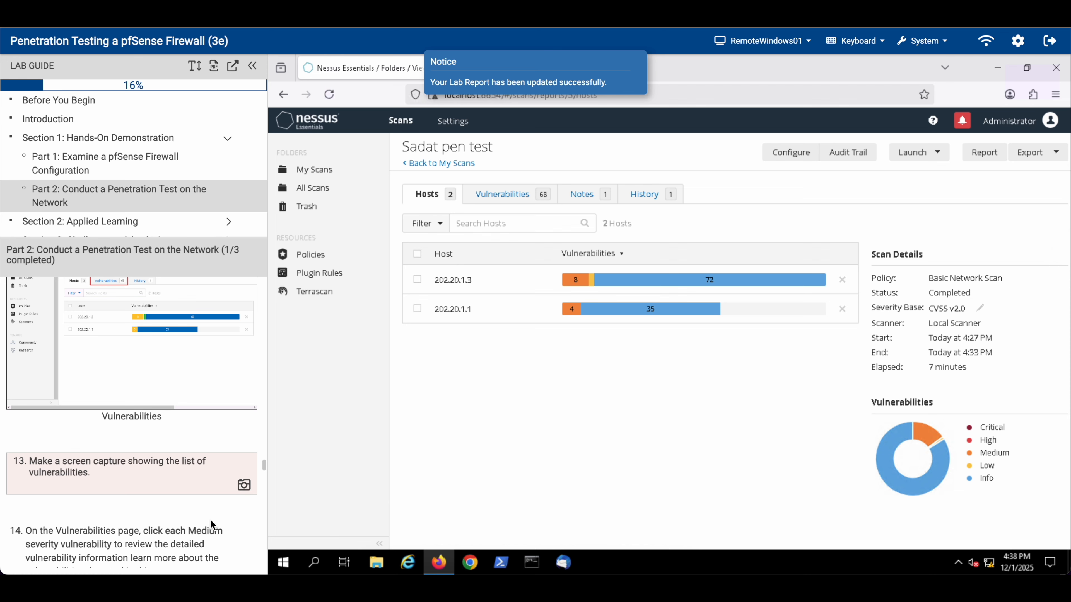
# Step: Capture the list of 68 vulnerabilities for the lab report, then reconnect to vWorkstation
pyautogui.scroll(2, 33, 463)
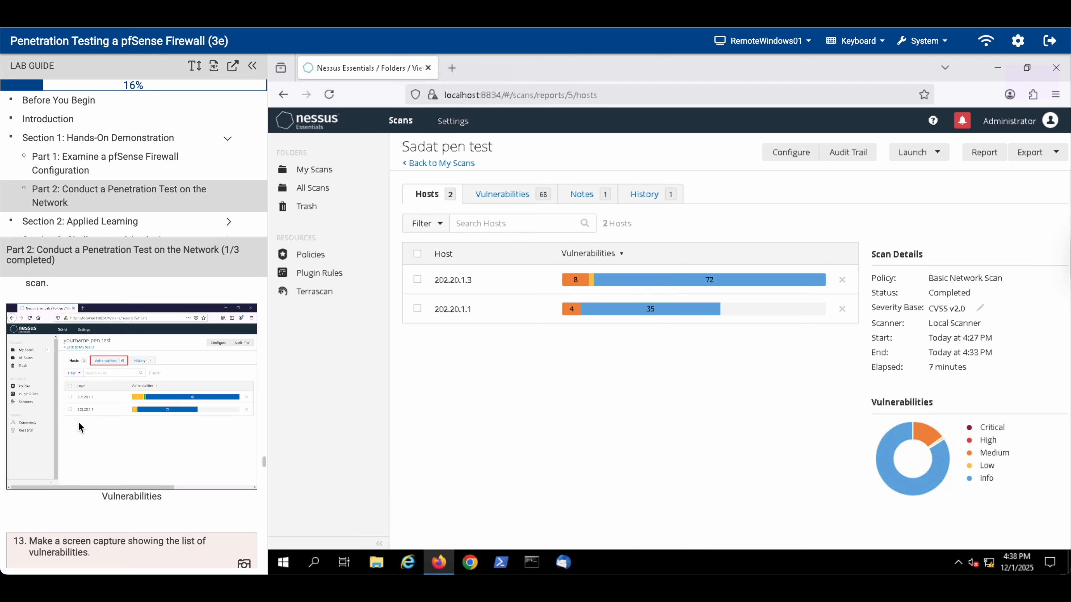
pyautogui.click(506, 194)
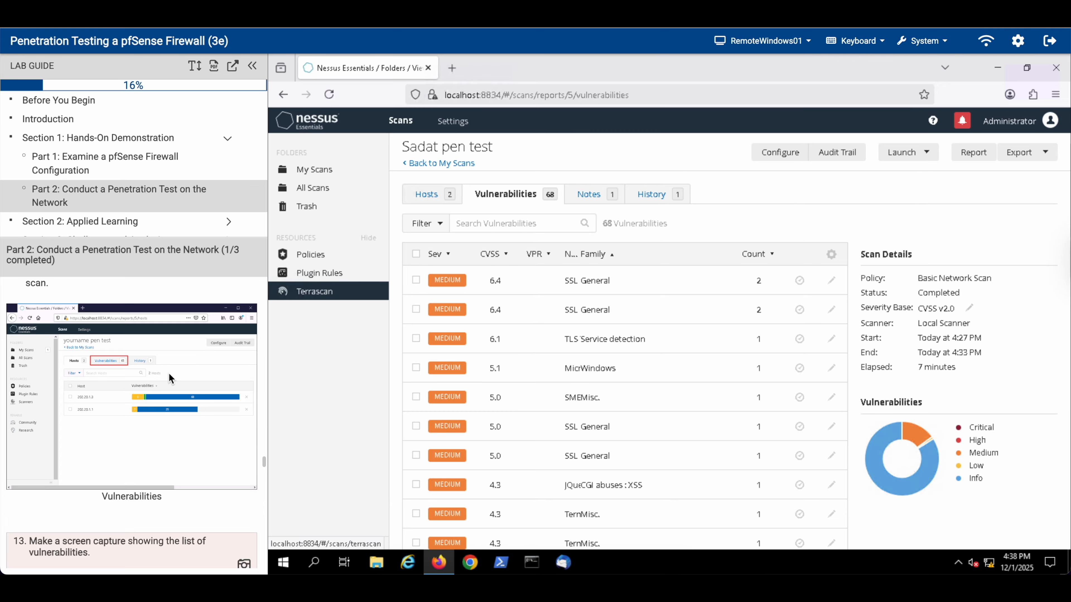
pyautogui.scroll(-6, 168, 373)
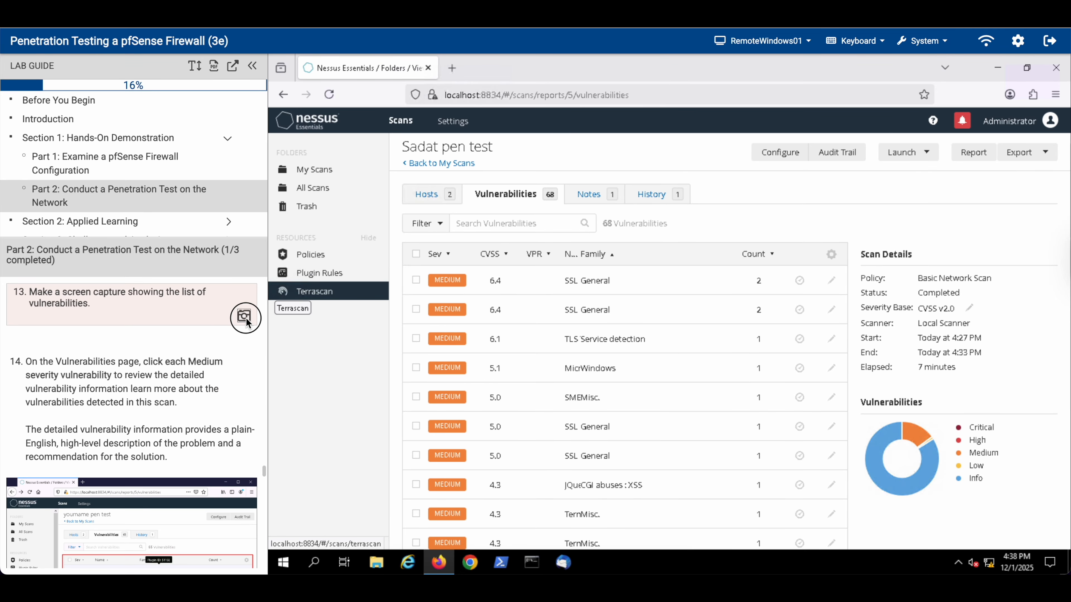
pyautogui.click(244, 317)
pyautogui.scroll(-4, 152, 412)
pyautogui.scroll(-8, 153, 412)
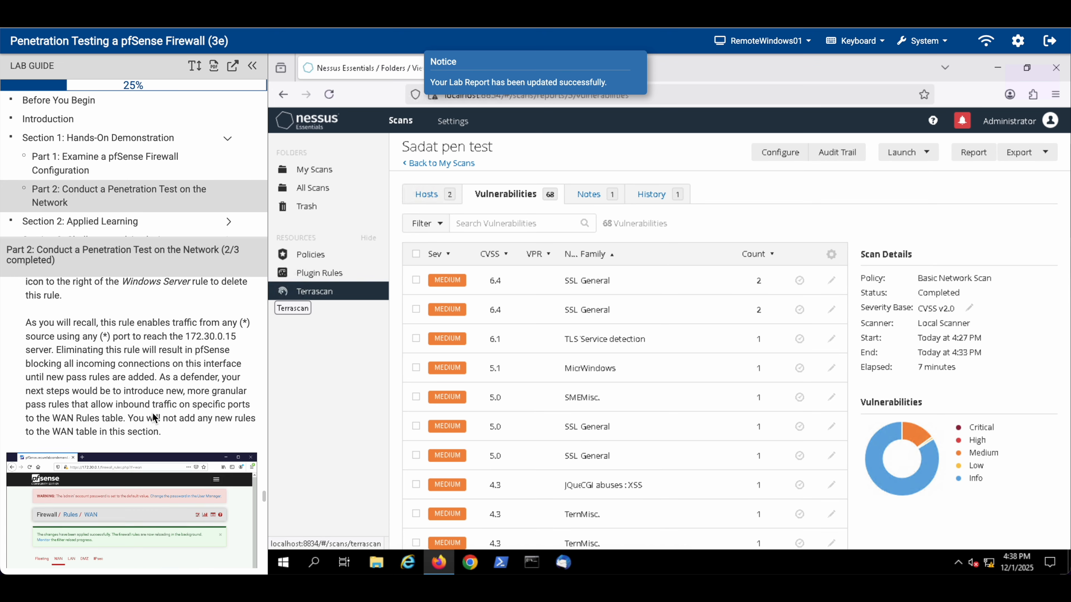
pyautogui.scroll(-3, 152, 414)
pyautogui.scroll(6, 152, 412)
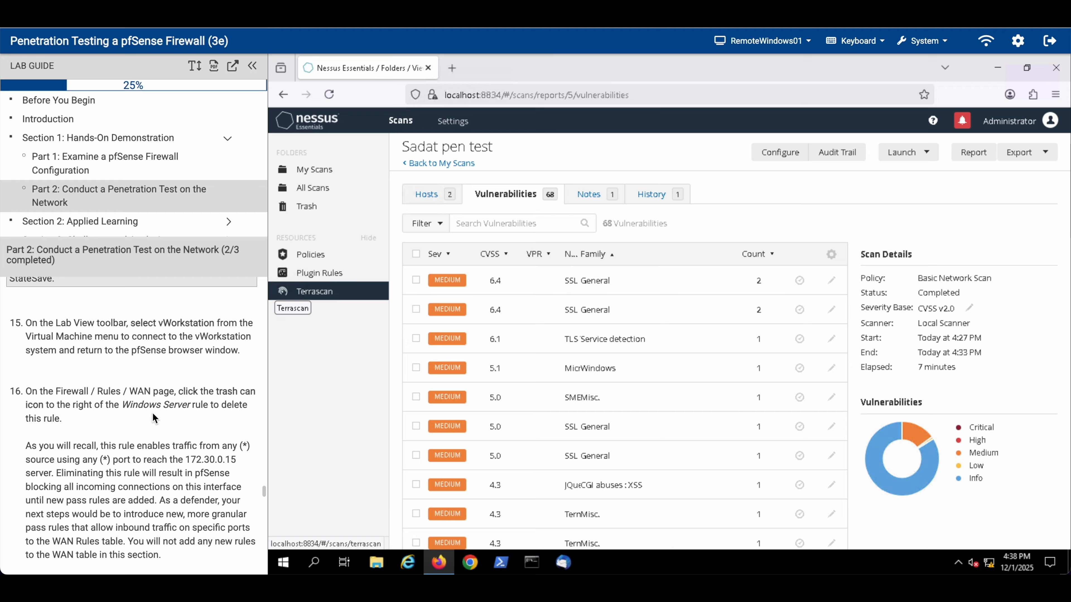
pyautogui.scroll(5, 152, 418)
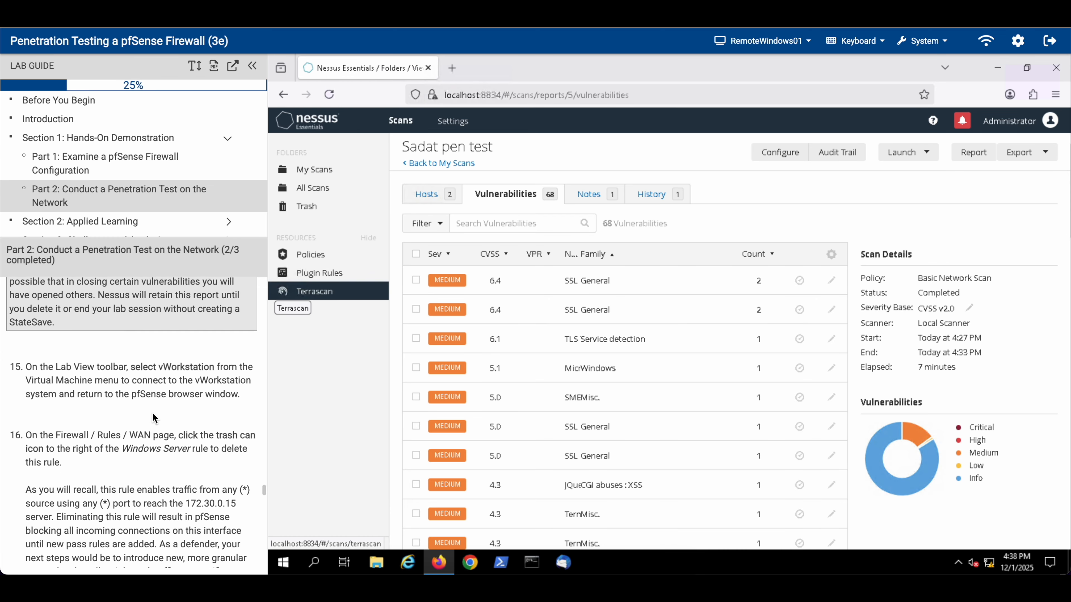
pyautogui.scroll(-5, 152, 413)
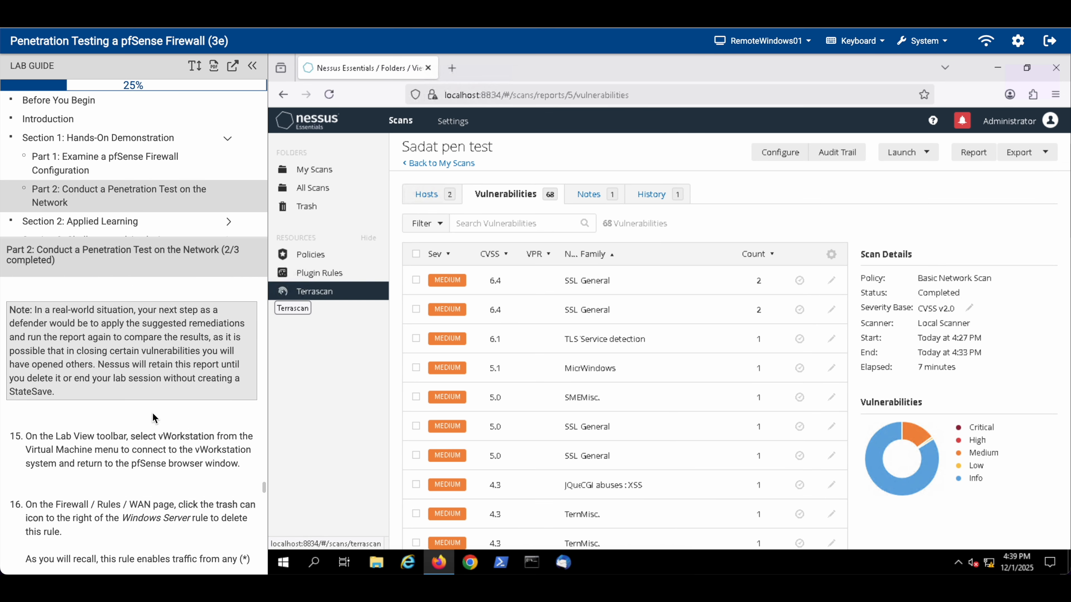
pyautogui.click(783, 41)
pyautogui.click(766, 69)
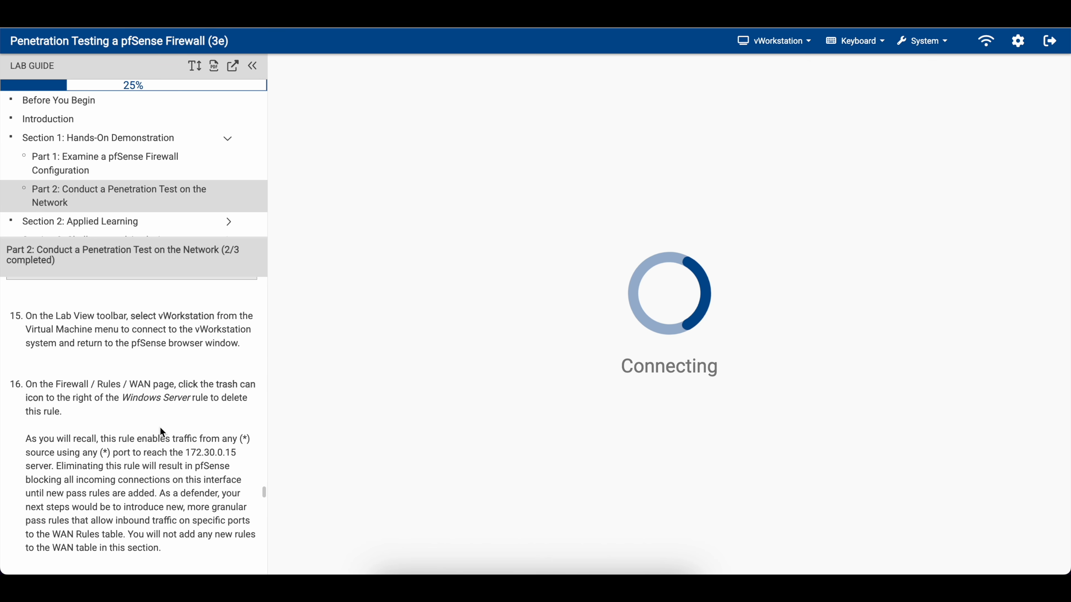
# Step: Delete the Windows Server, Web Access and Secure Web Access WAN rules
pyautogui.scroll(-3, 160, 428)
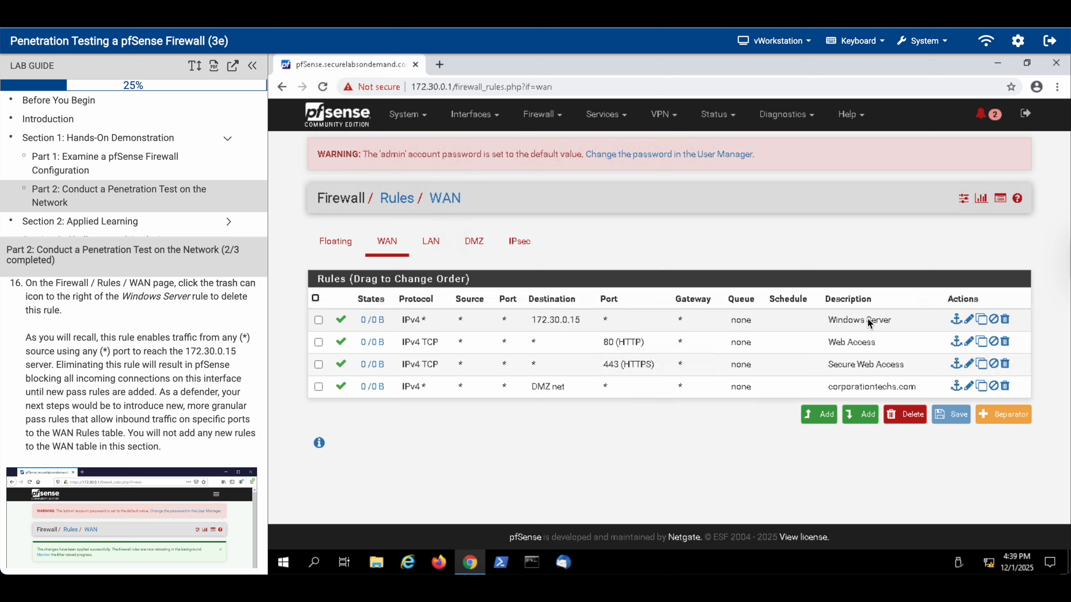
pyautogui.click(1005, 319)
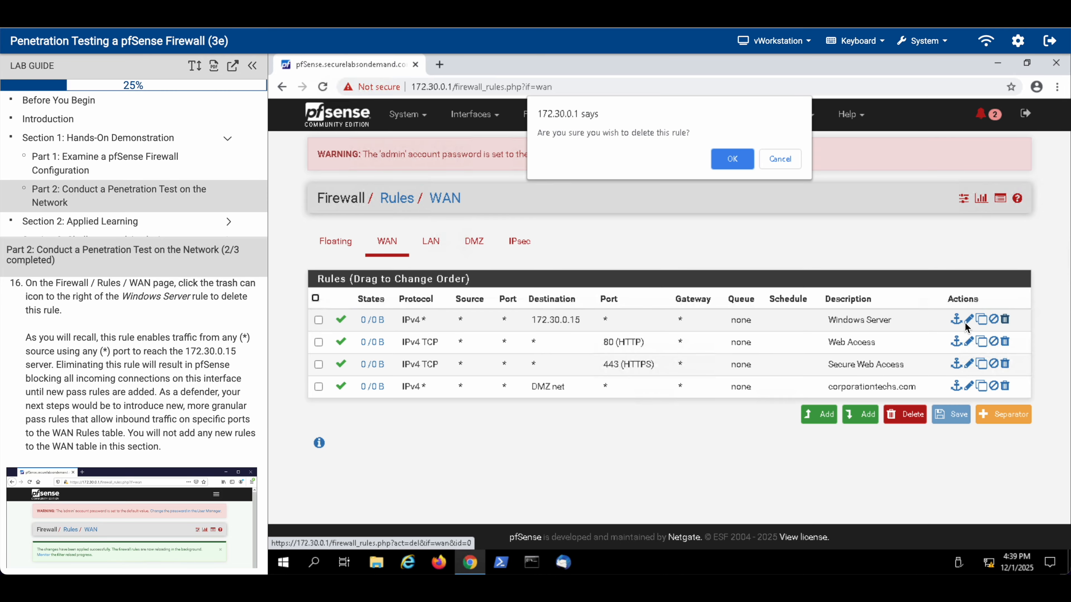
pyautogui.click(736, 162)
pyautogui.scroll(-5, 159, 420)
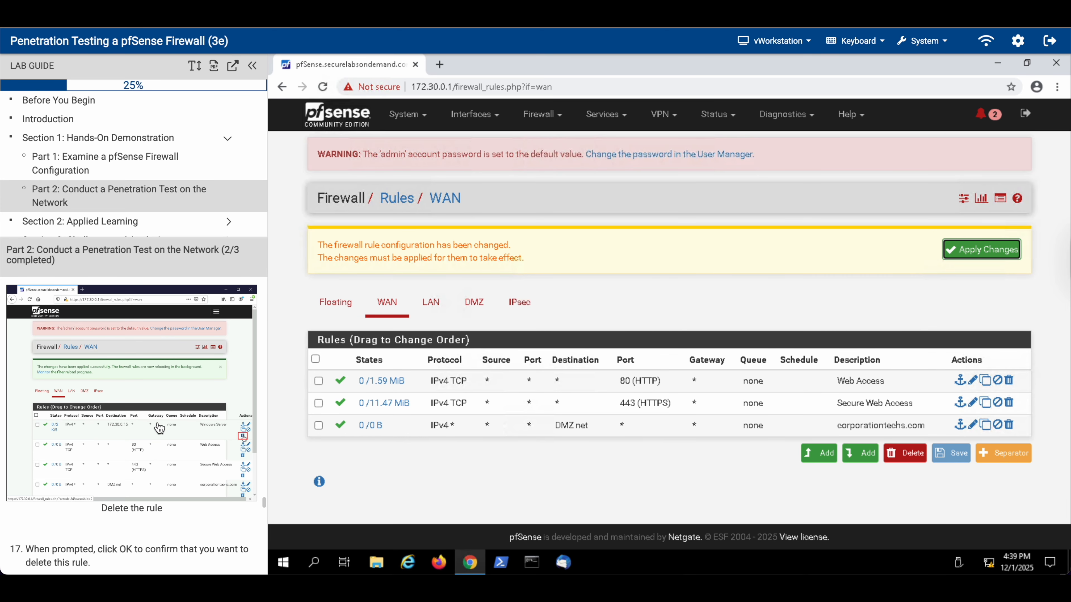
pyautogui.scroll(-10, 159, 428)
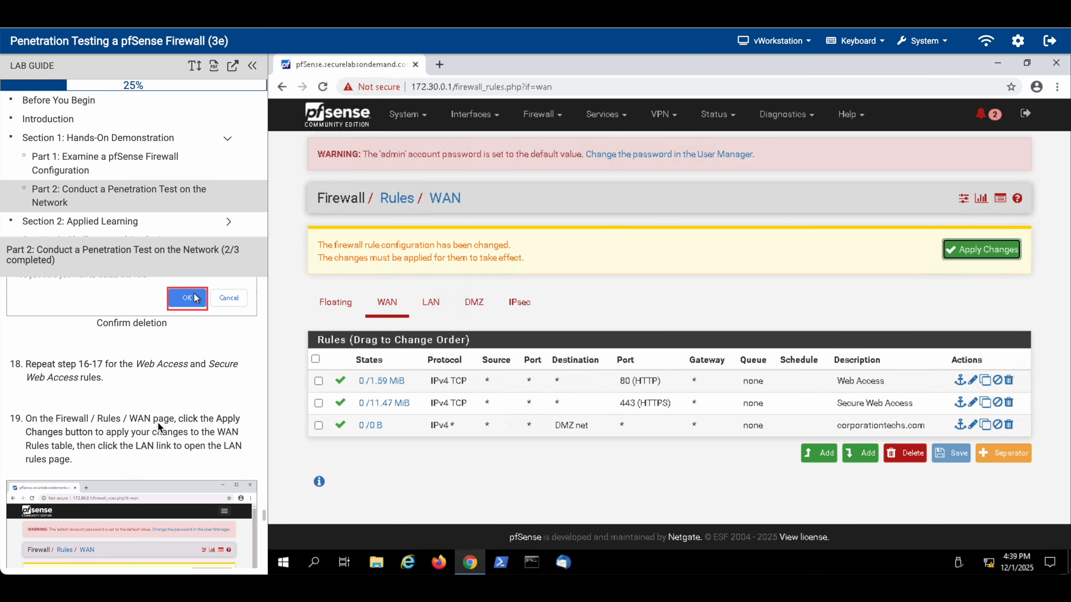
pyautogui.click(1009, 381)
pyautogui.click(729, 160)
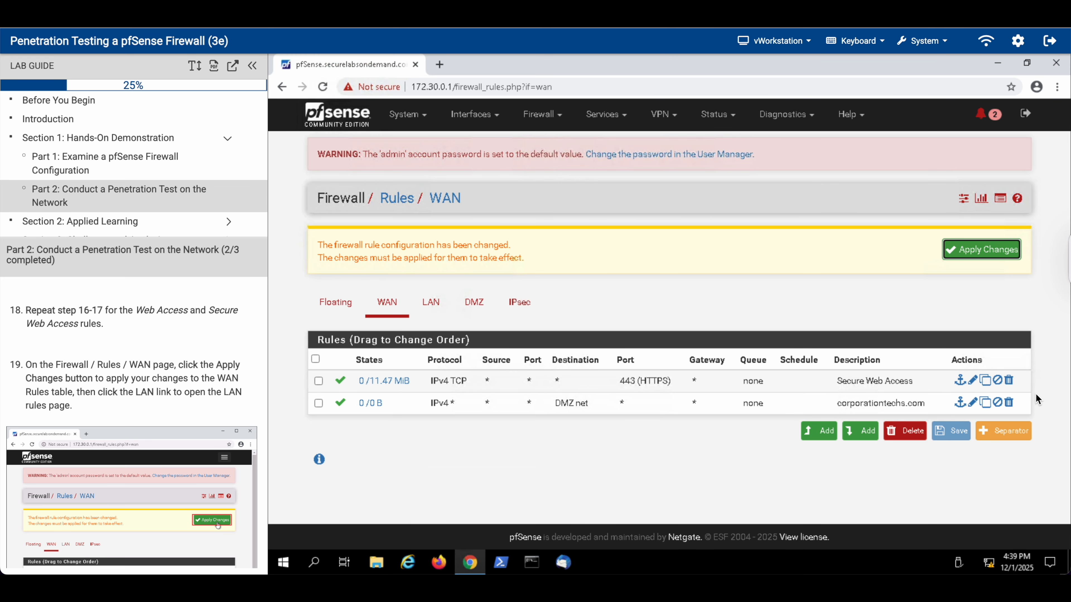
pyautogui.click(1009, 380)
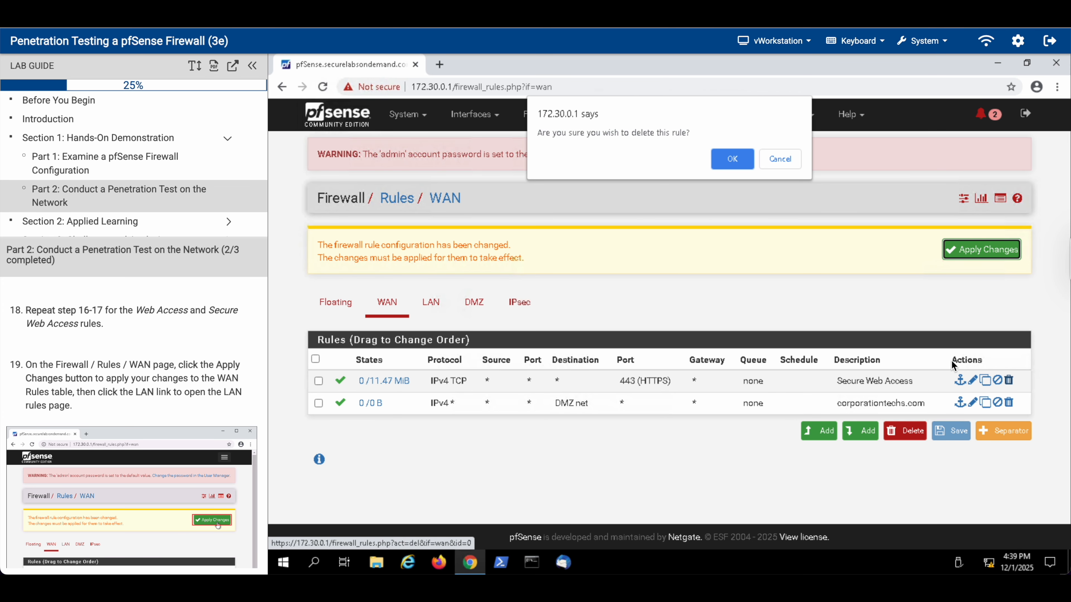
pyautogui.click(741, 165)
# Step: Apply the WAN rule changes and bring up the LAN firewall rules
pyautogui.click(981, 250)
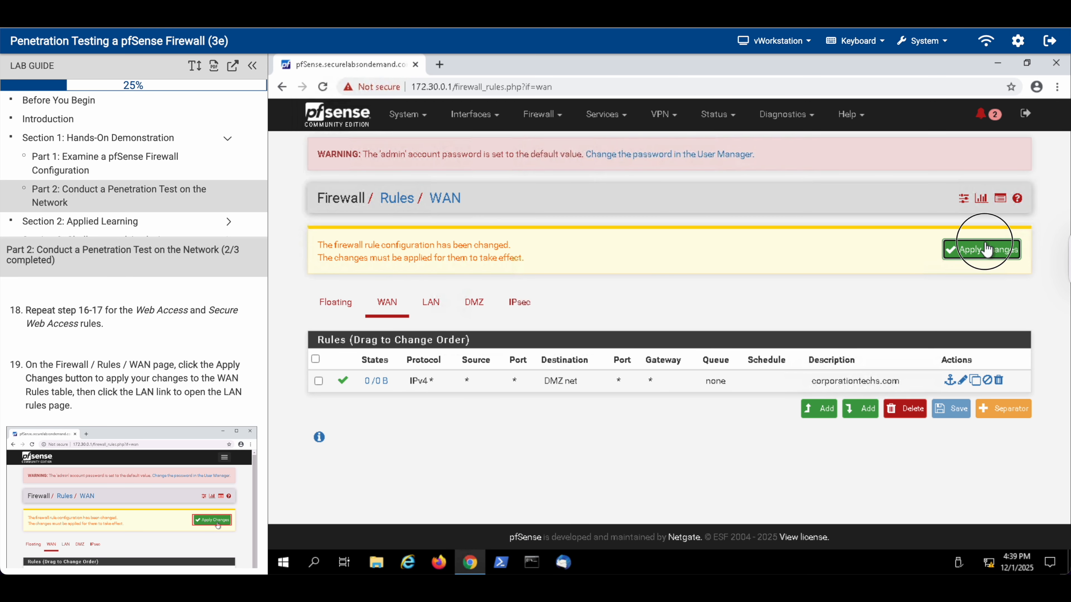
pyautogui.scroll(-8, 87, 433)
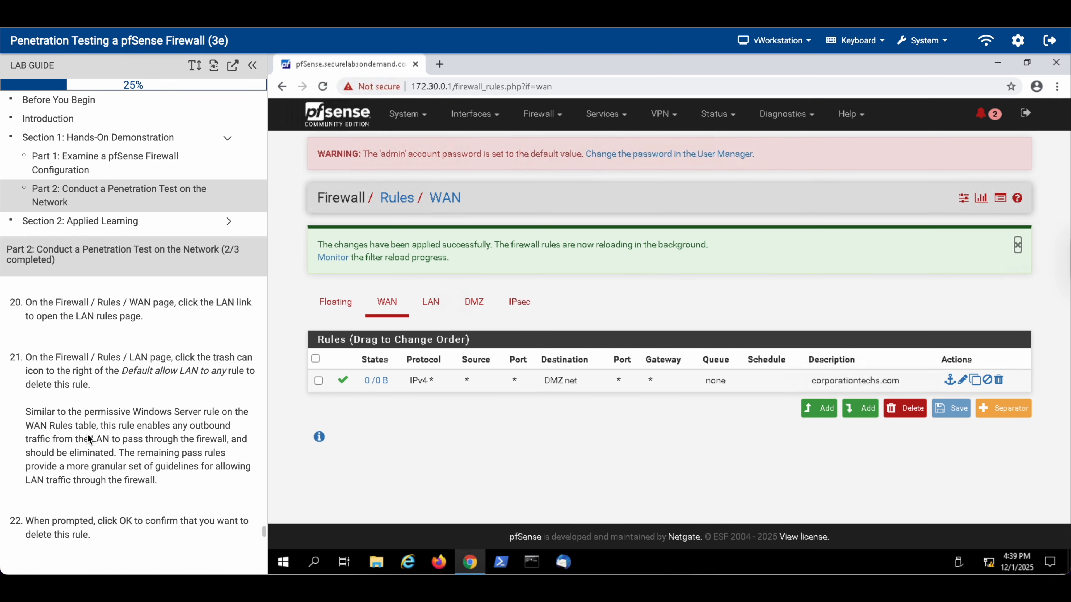
pyautogui.scroll(-1, 87, 435)
pyautogui.click(438, 302)
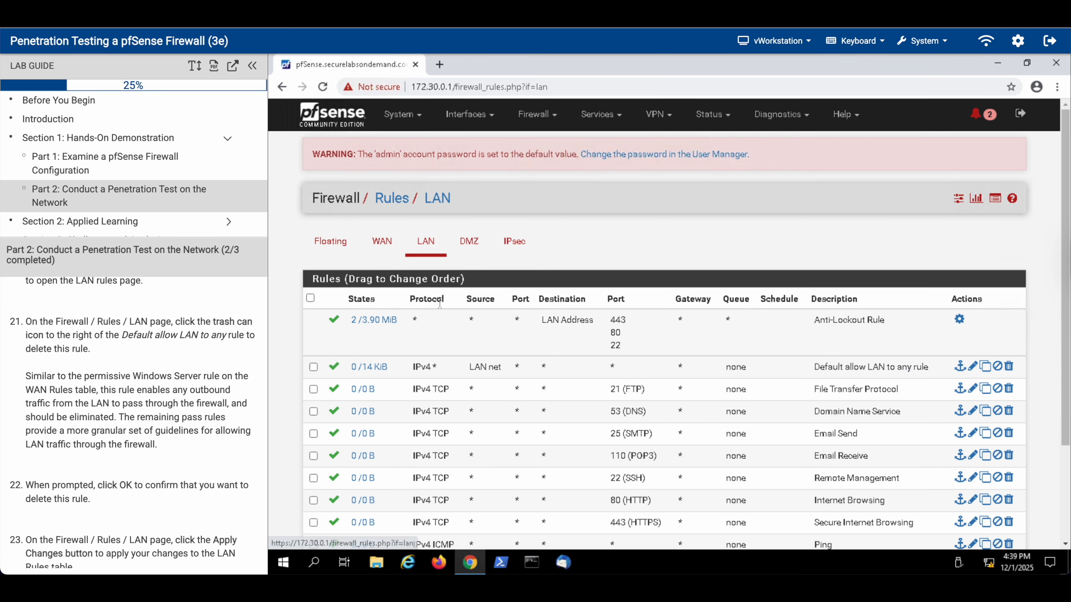
# Step: Delete the 'Default allow LAN to any' rule and apply the LAN rule changes
pyautogui.scroll(-1, 163, 410)
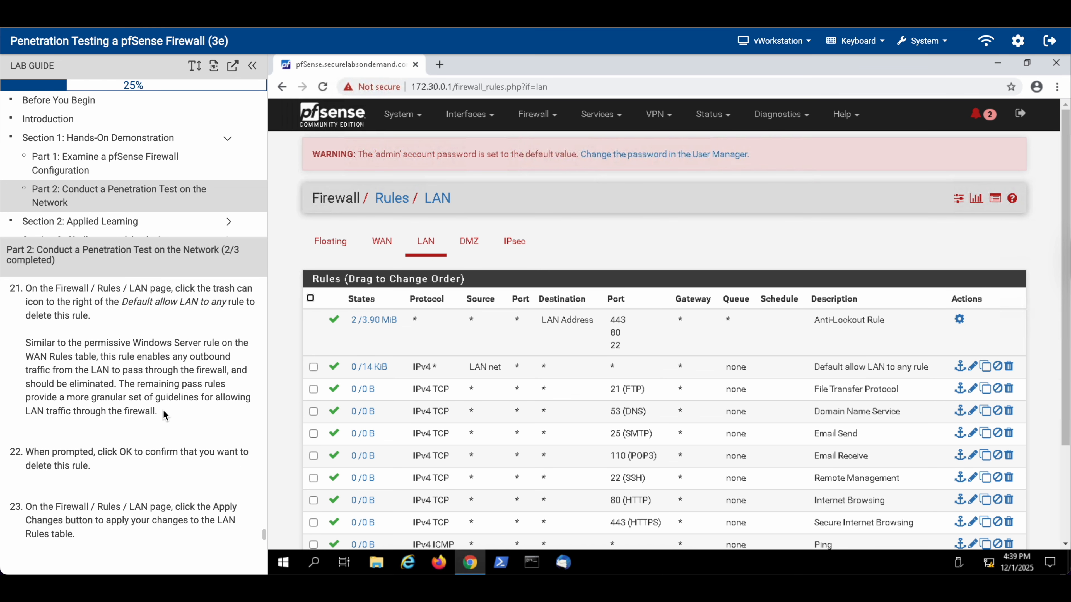
pyautogui.click(1007, 367)
pyautogui.click(733, 159)
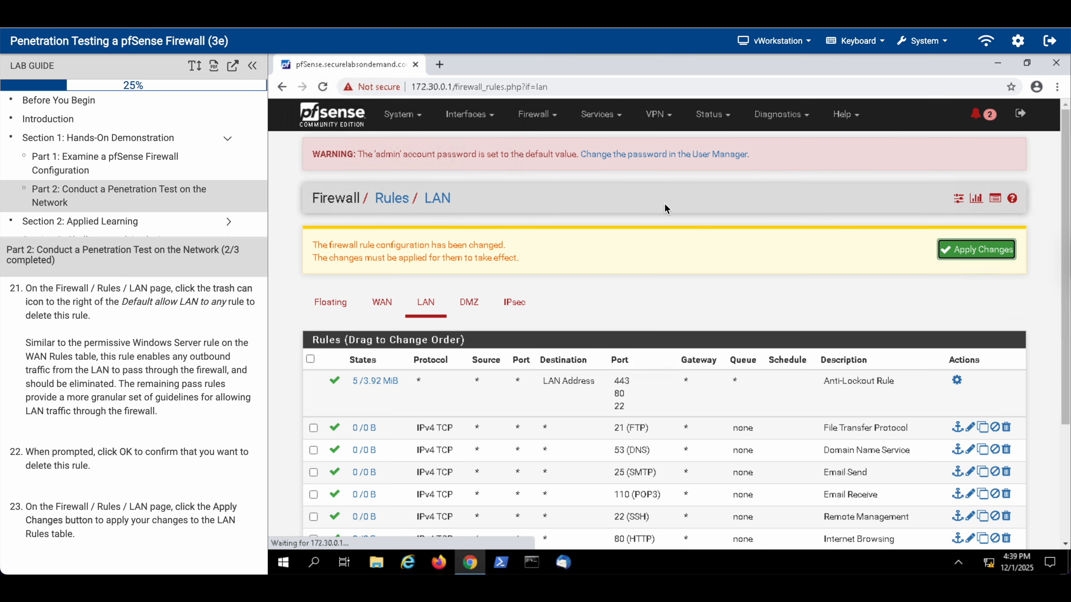
pyautogui.scroll(-5, 90, 399)
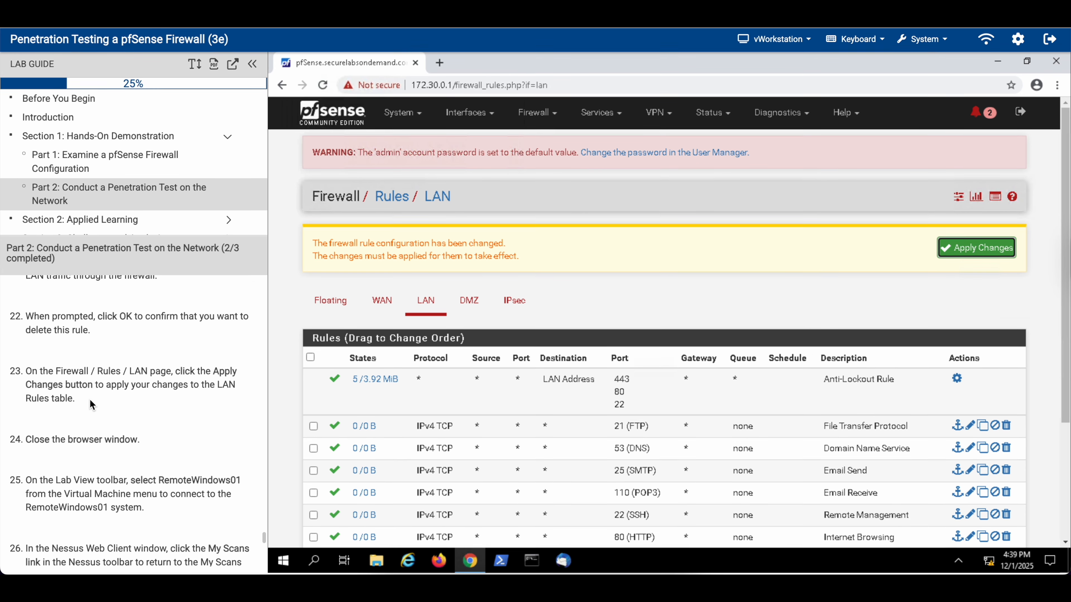
pyautogui.click(959, 253)
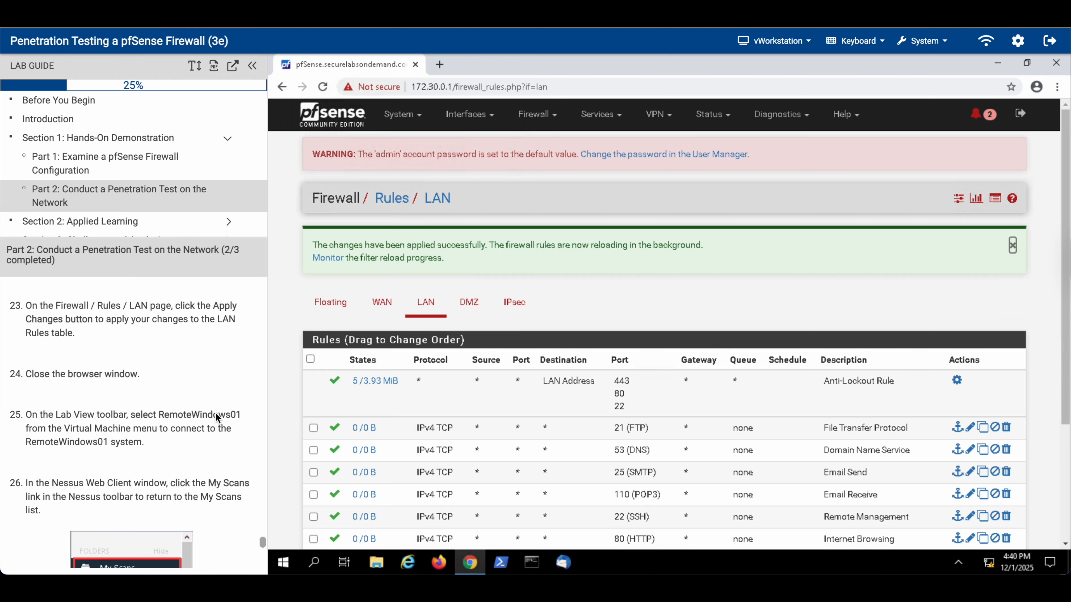
pyautogui.scroll(-3, 180, 437)
pyautogui.click(776, 40)
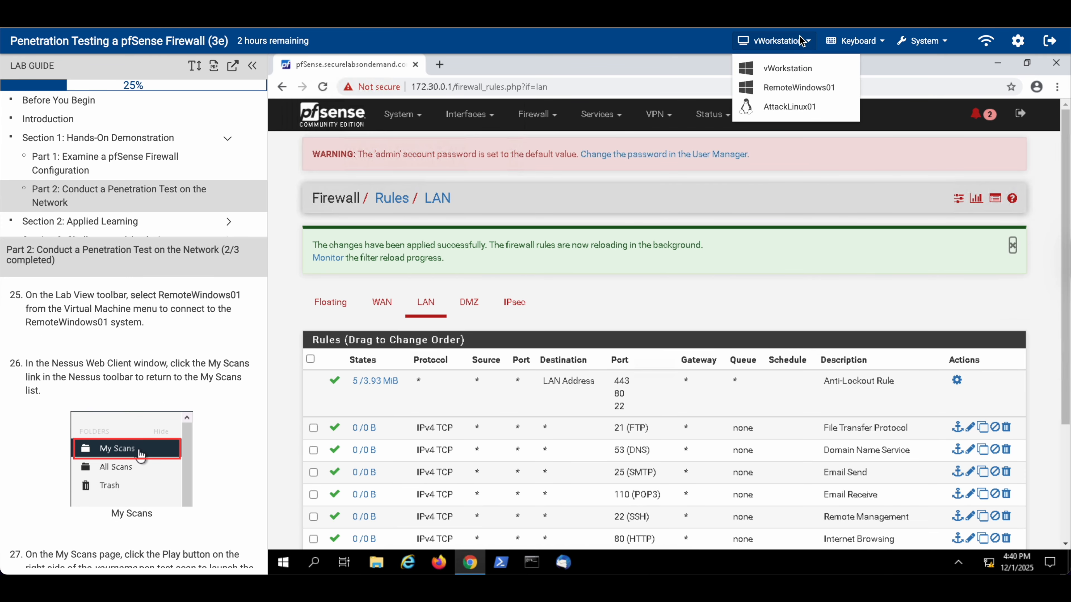
# Step: Reconnect to RemoteWindows01 and return to the Nessus My Scans list
pyautogui.click(770, 89)
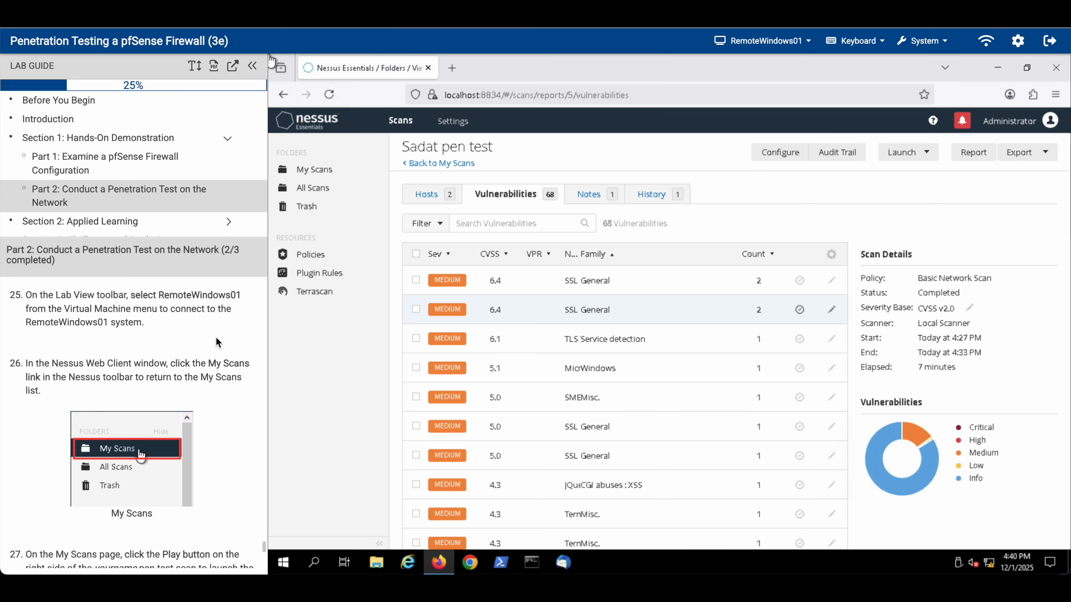
pyautogui.scroll(-1, 217, 343)
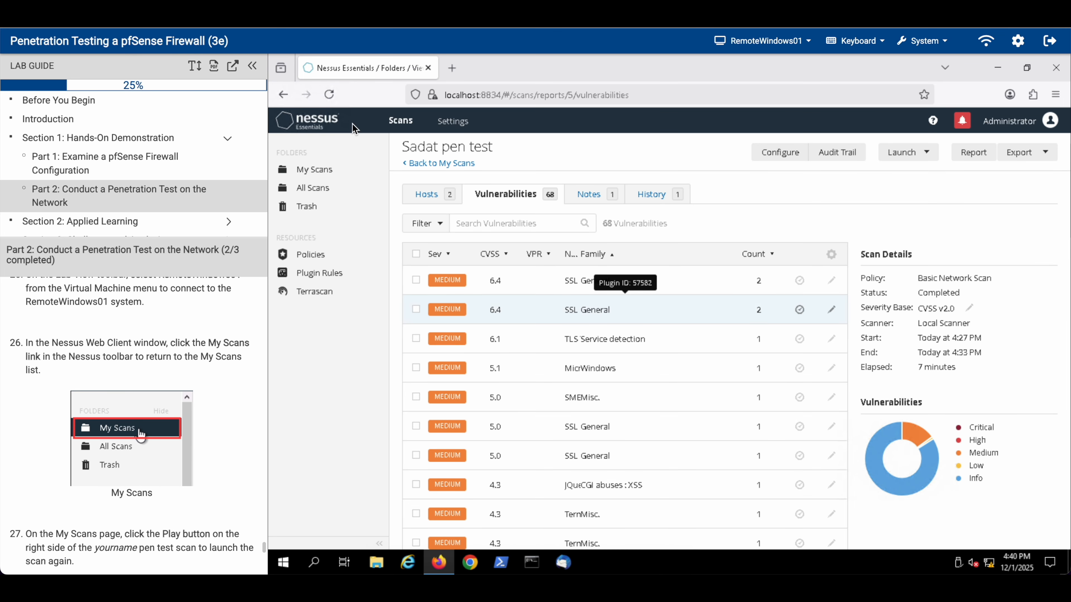
pyautogui.click(322, 166)
# Step: Relaunch the 'pen test' scan and open its results showing 0 hosts and 0 vulnerabilities
pyautogui.scroll(-5, 105, 436)
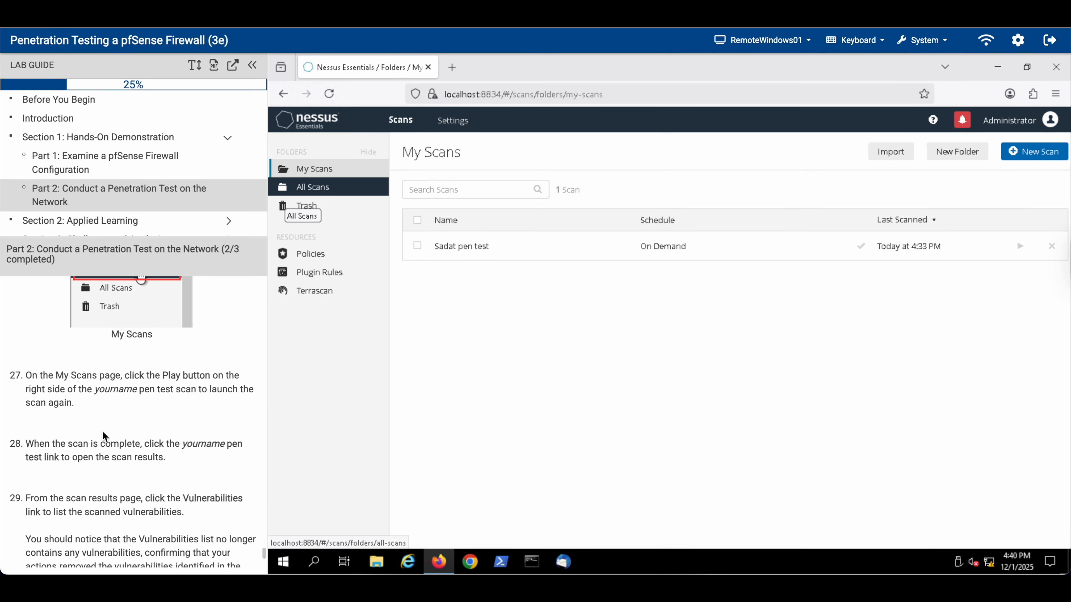
pyautogui.scroll(-2, 105, 436)
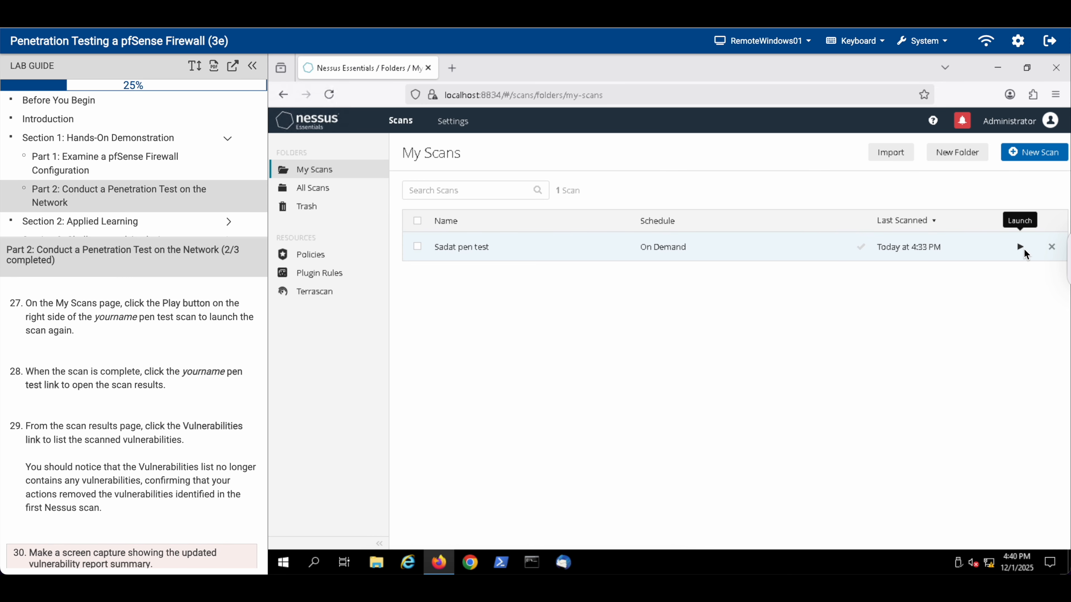
pyautogui.click(1019, 246)
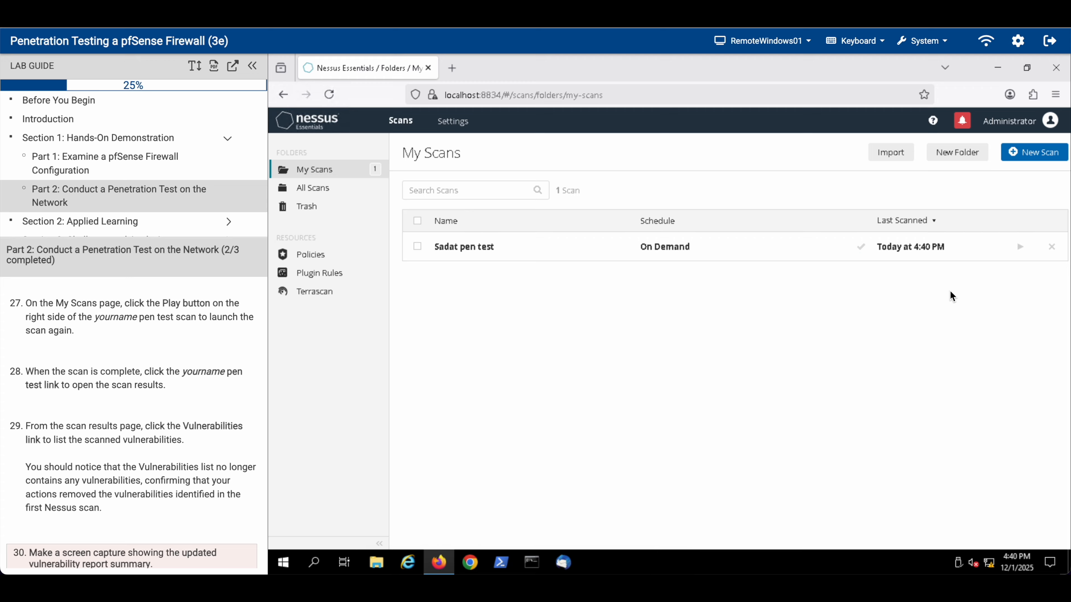
pyautogui.scroll(-3, 251, 396)
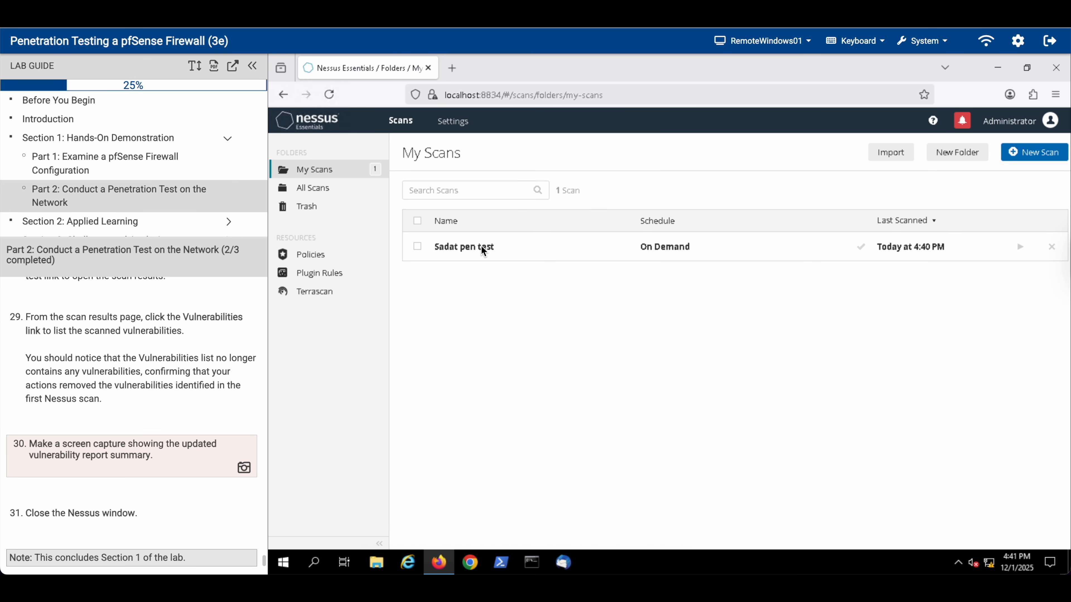
pyautogui.click(466, 249)
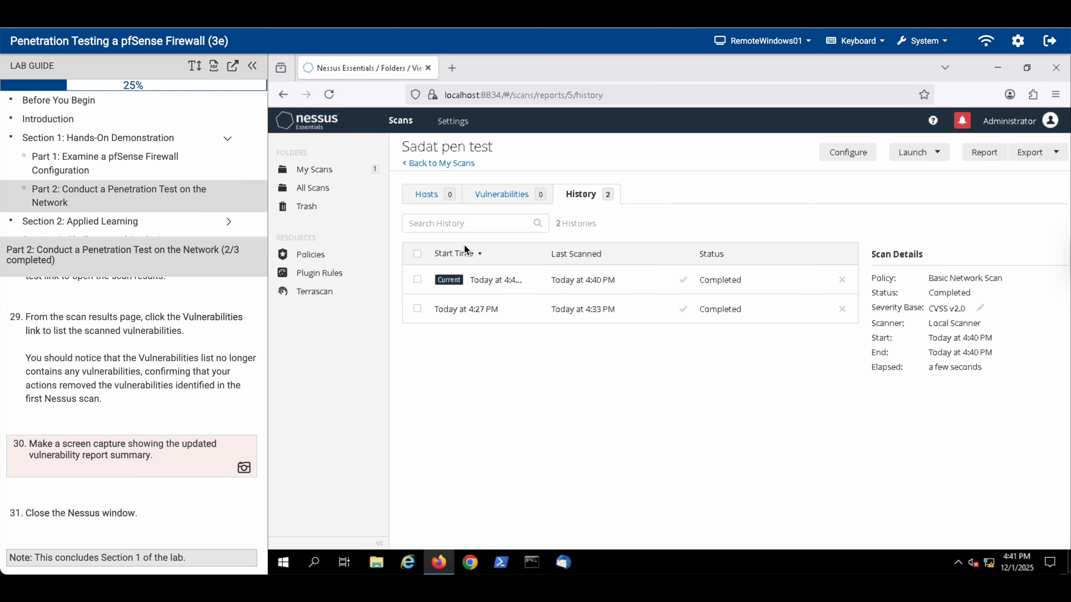